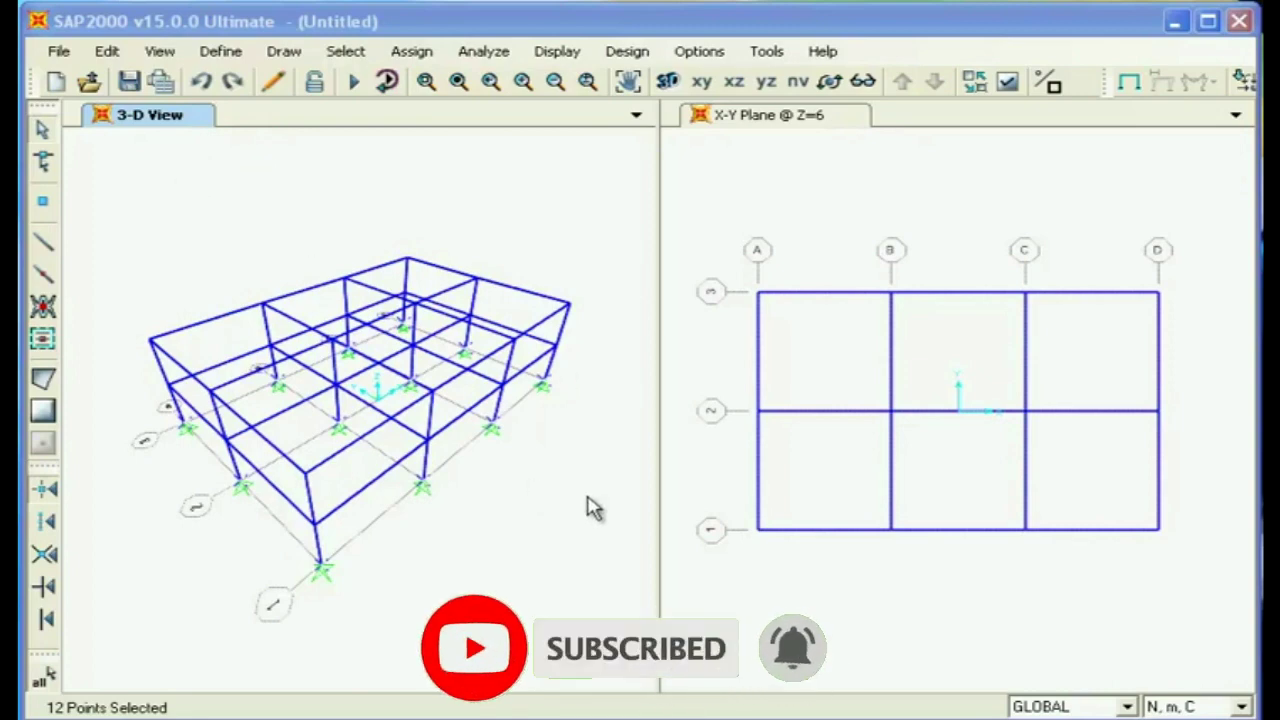
Window-select the upper levels of the frame in the 3-D view and clear the selection
left_click_drag(601, 549, 143, 189)
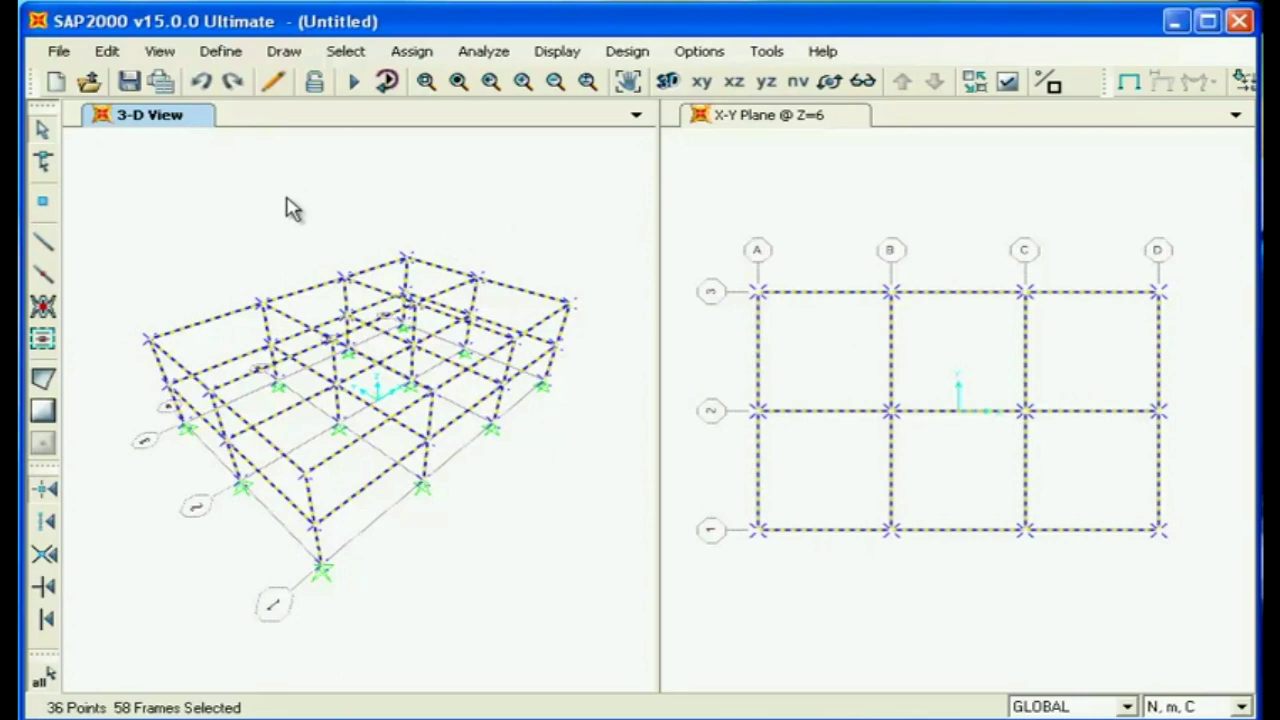
key("ctrl+q")
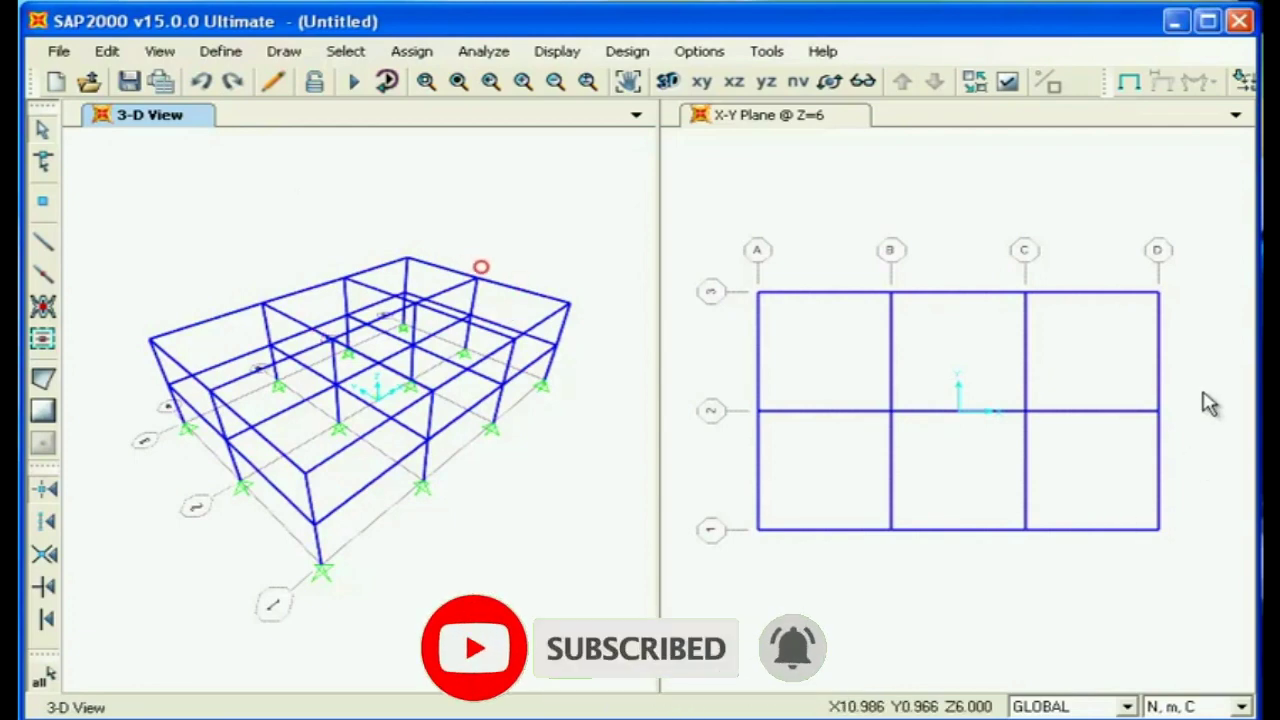
Individually select five beams between grids B–D and 2–3, plus the joint at C-2, in the Z=6 plan
left_click(1083, 297)
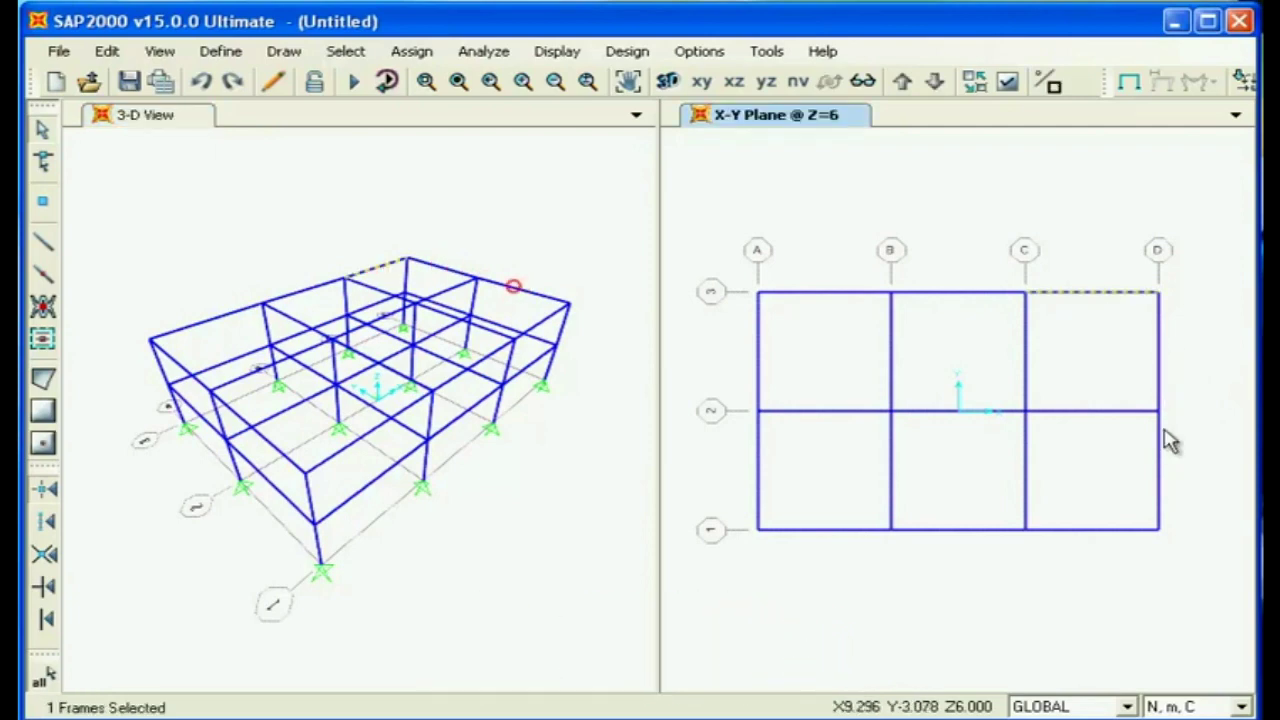
left_click(1159, 354)
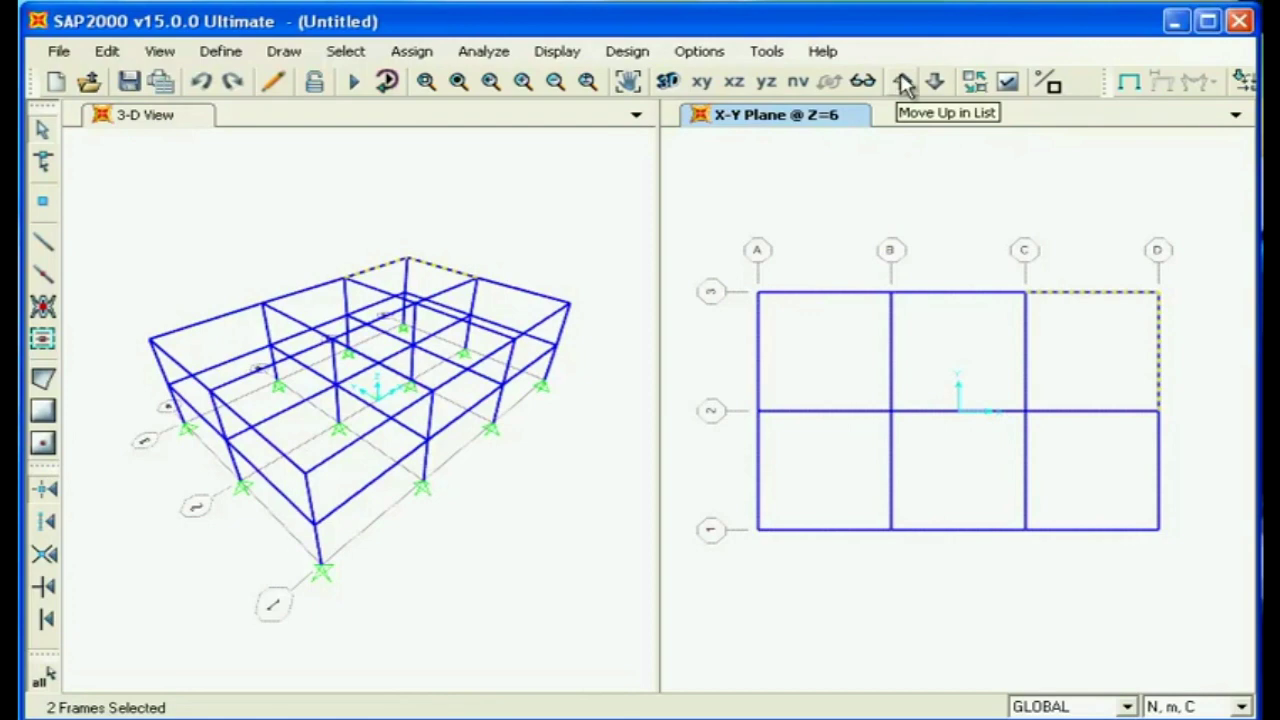
left_click(935, 84)
left_click(935, 84)
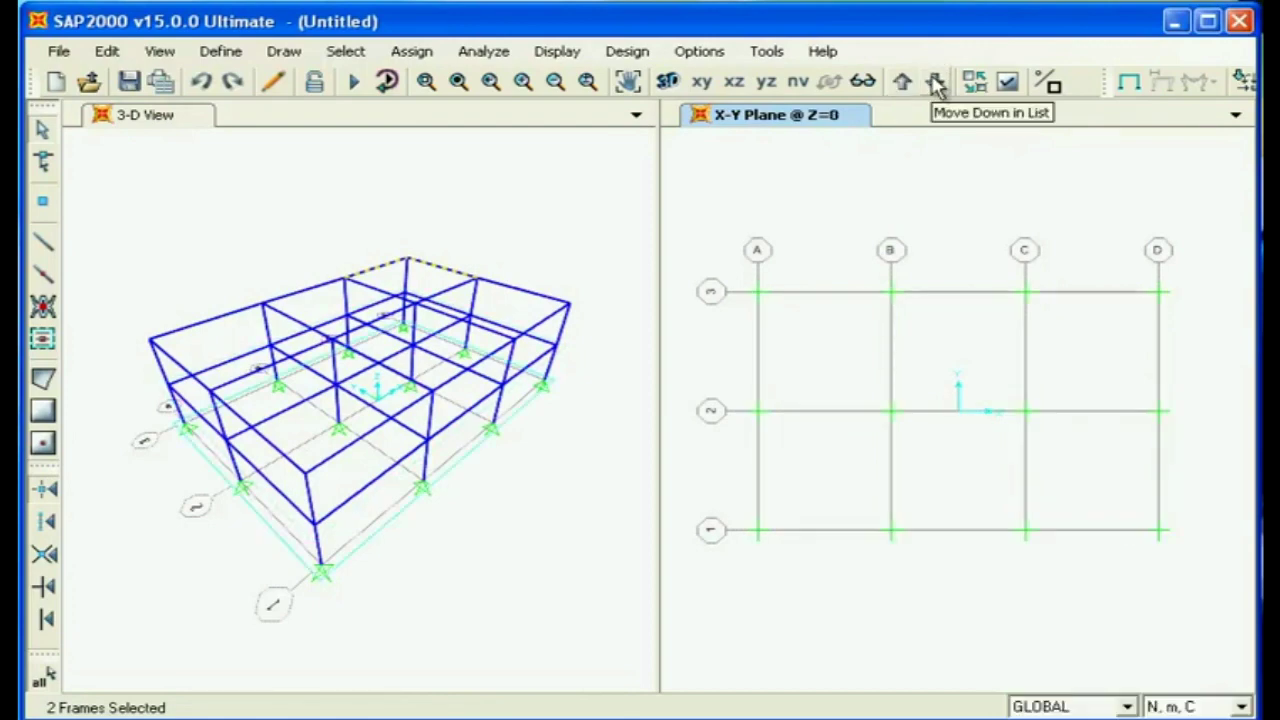
left_click(904, 84)
left_click(904, 84)
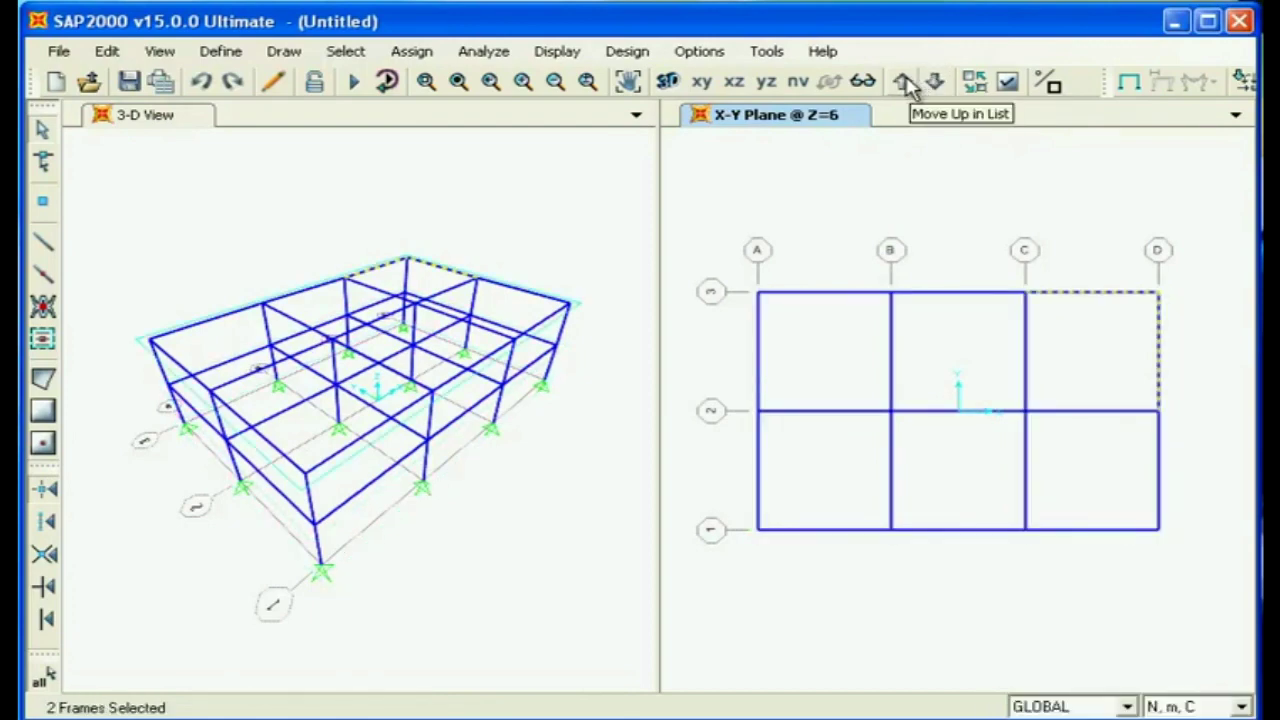
left_click(1062, 409)
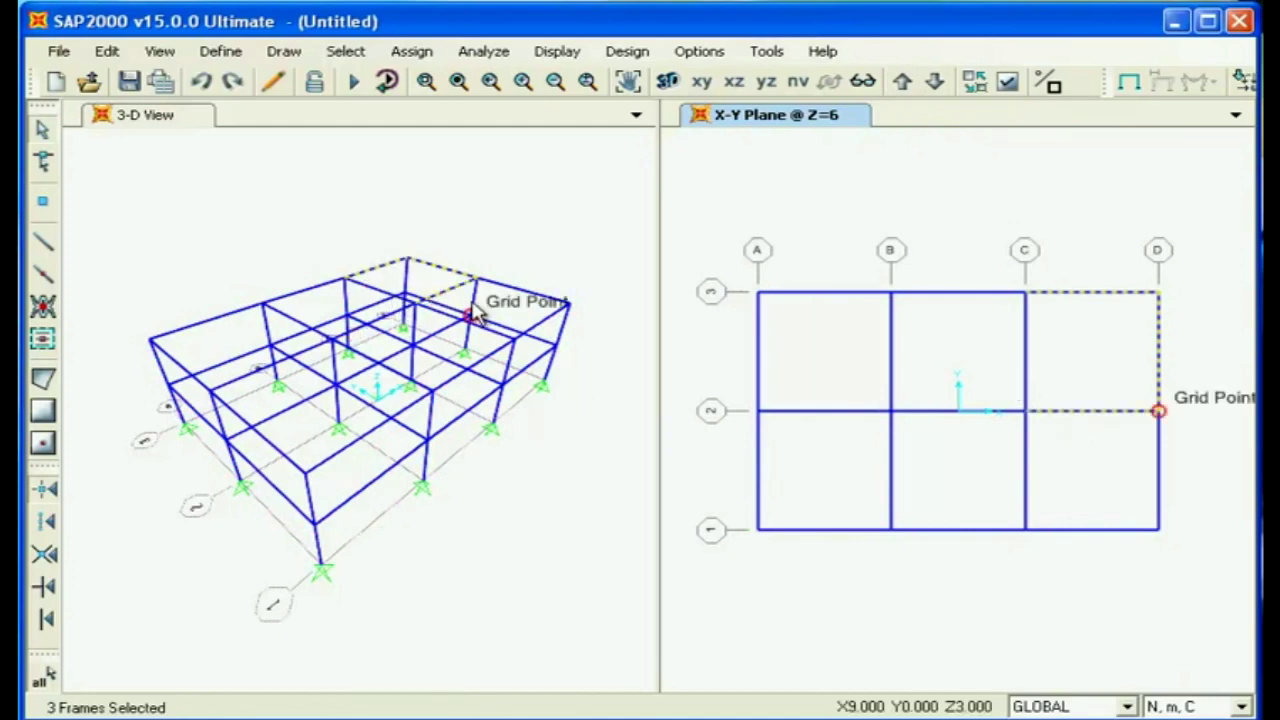
left_click(934, 295)
left_click(891, 358)
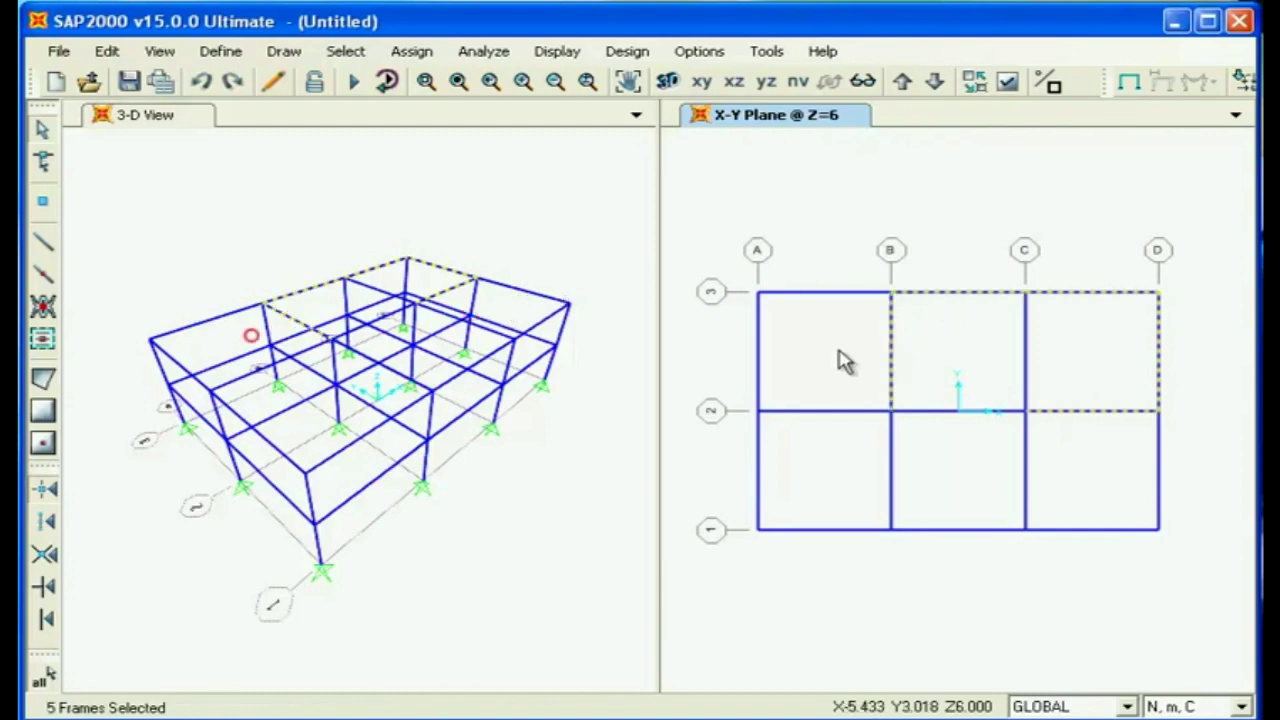
left_click(1029, 420)
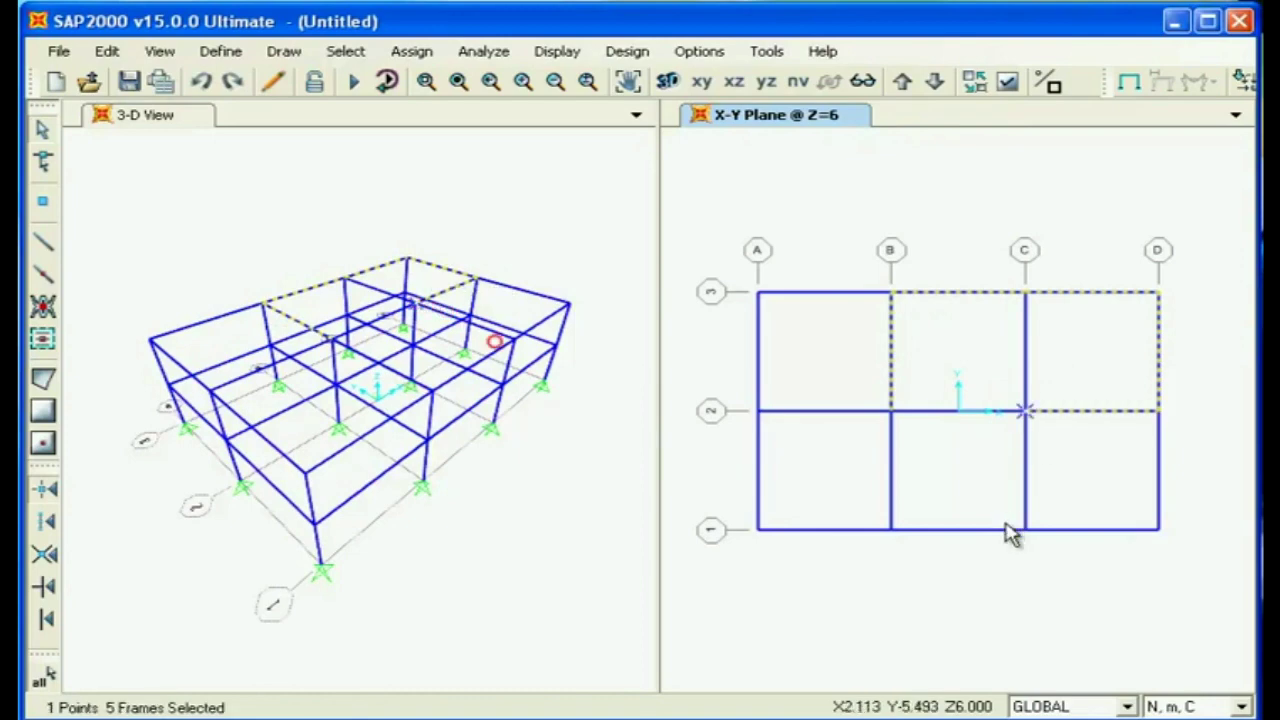
Window-select all joints and beams in the Z=6 plan and clear the selection
left_click_drag(1216, 605, 697, 240)
left_click_drag(1190, 572, 711, 211)
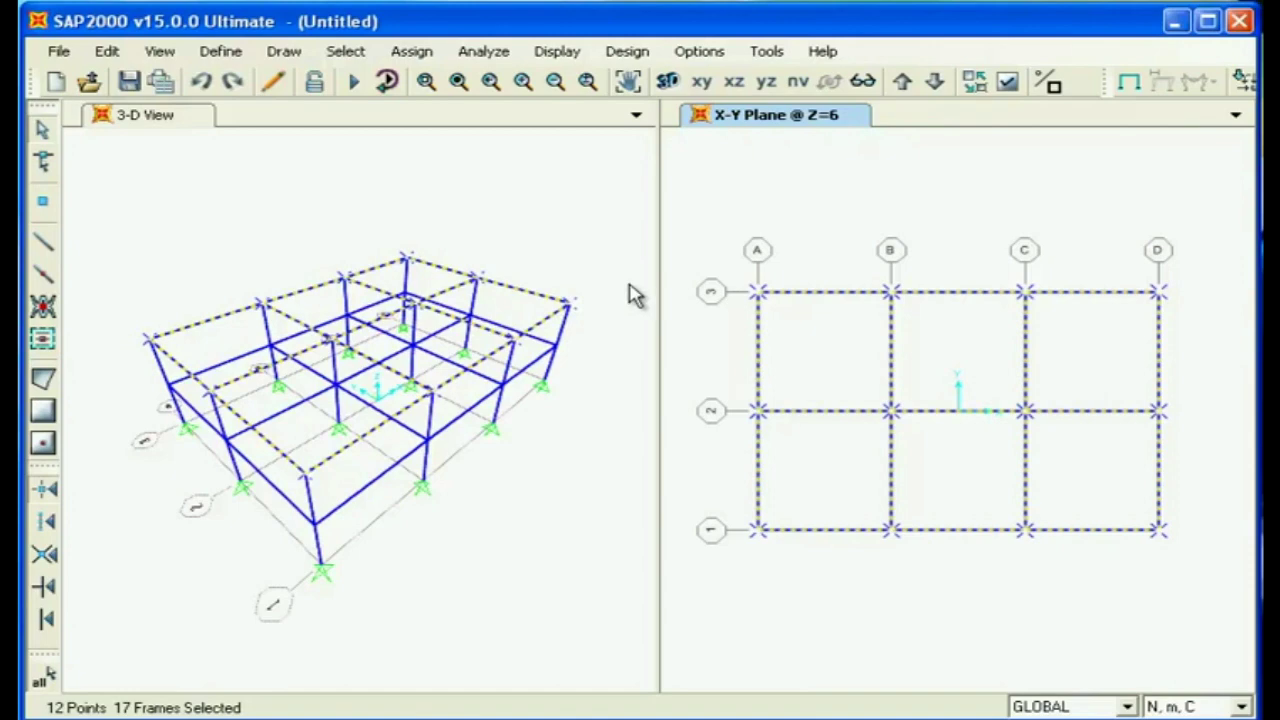
key("ctrl+q")
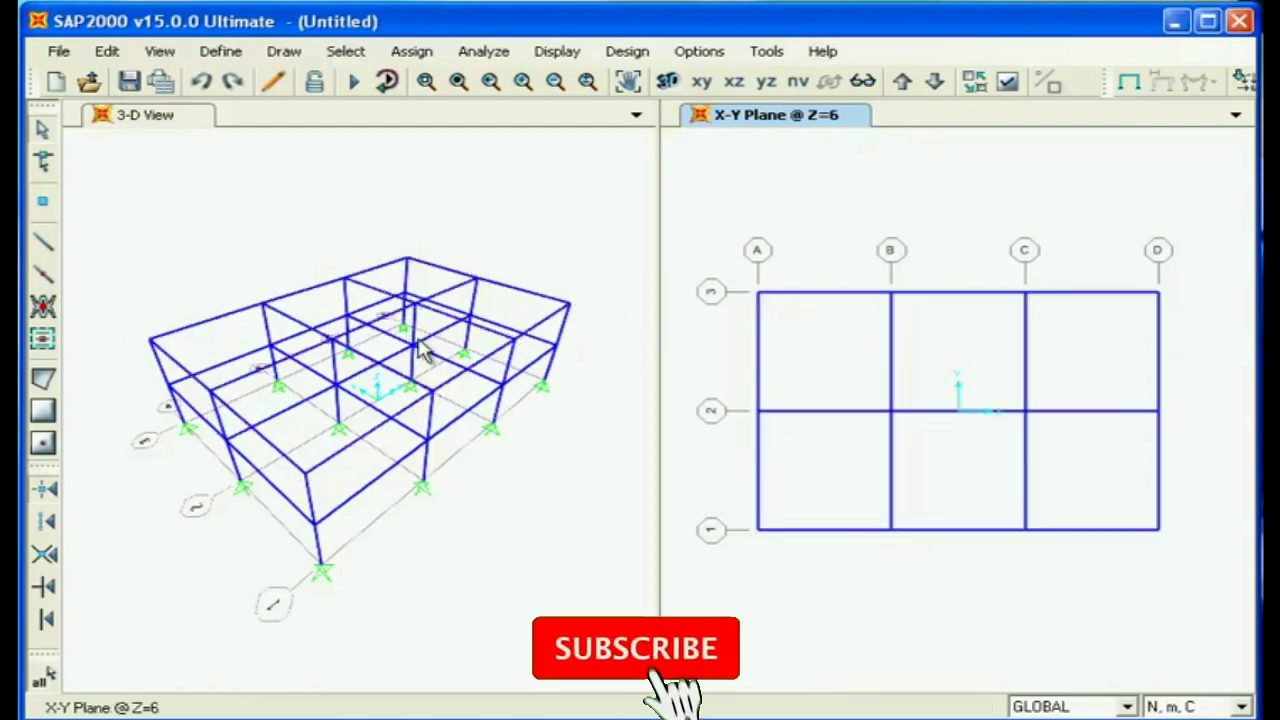
Pick individual joints and frame members directly in the 3-D view and clear the selection
left_click(469, 326)
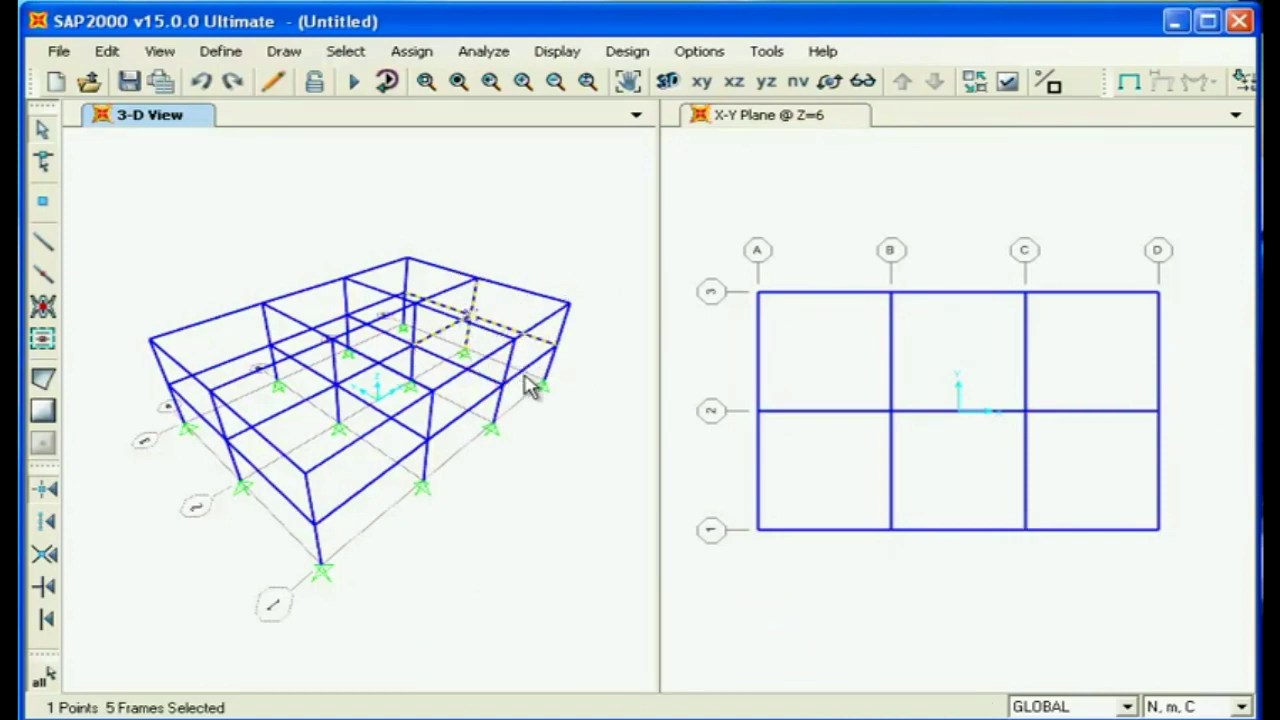
left_click(297, 370)
left_click(330, 338)
left_click(367, 337)
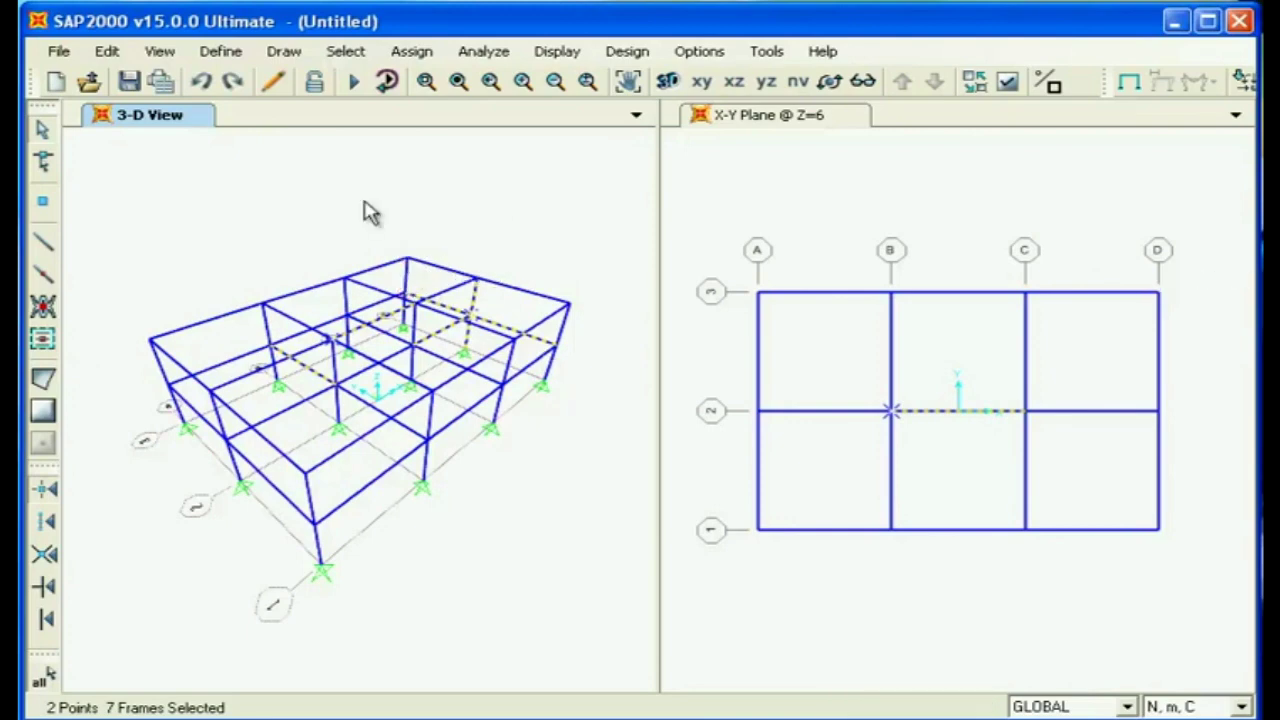
key("ctrl+q")
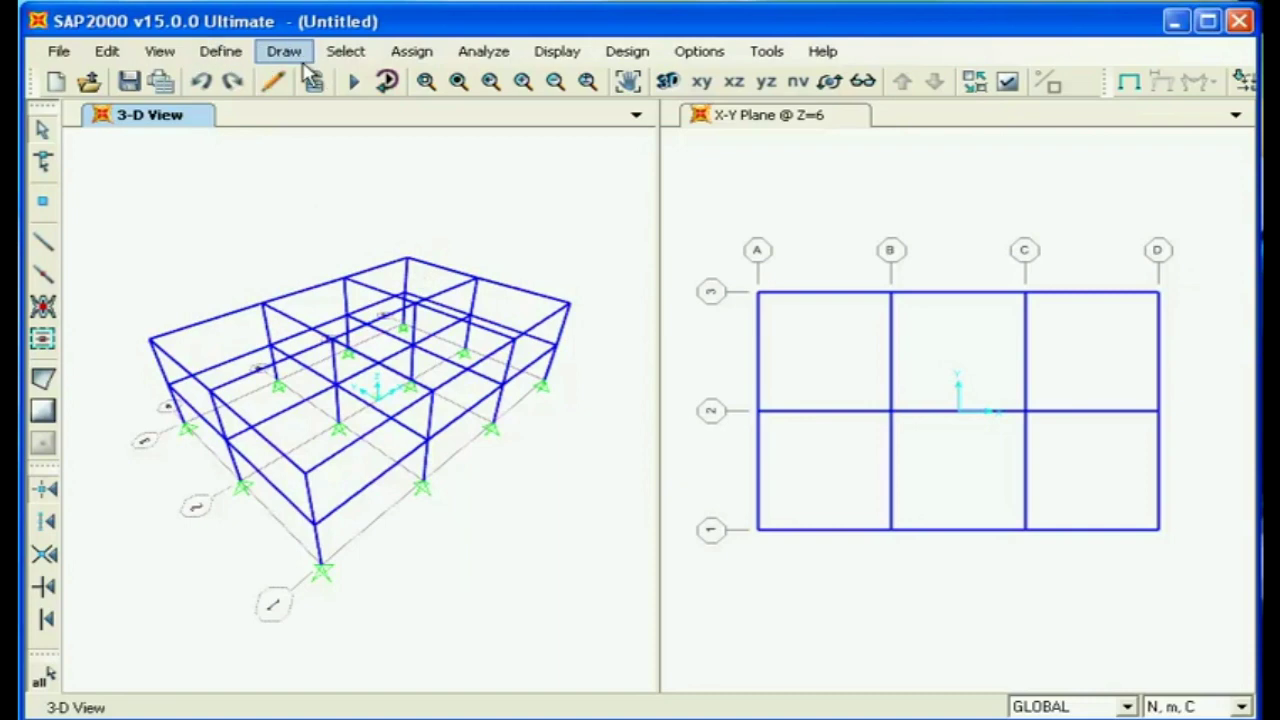
Use the Pointer/Window selection method to enclose the entire Z=6 plan, and clear the selection
left_click(345, 51)
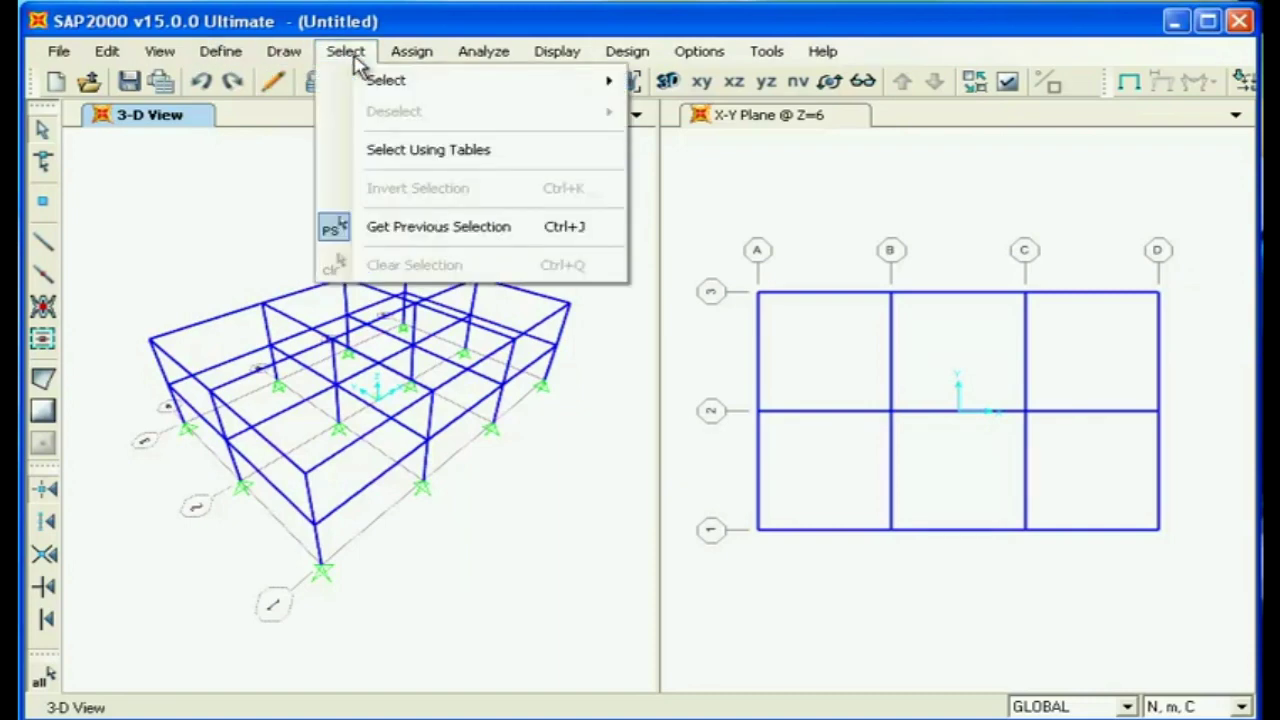
mouse_move(376, 88)
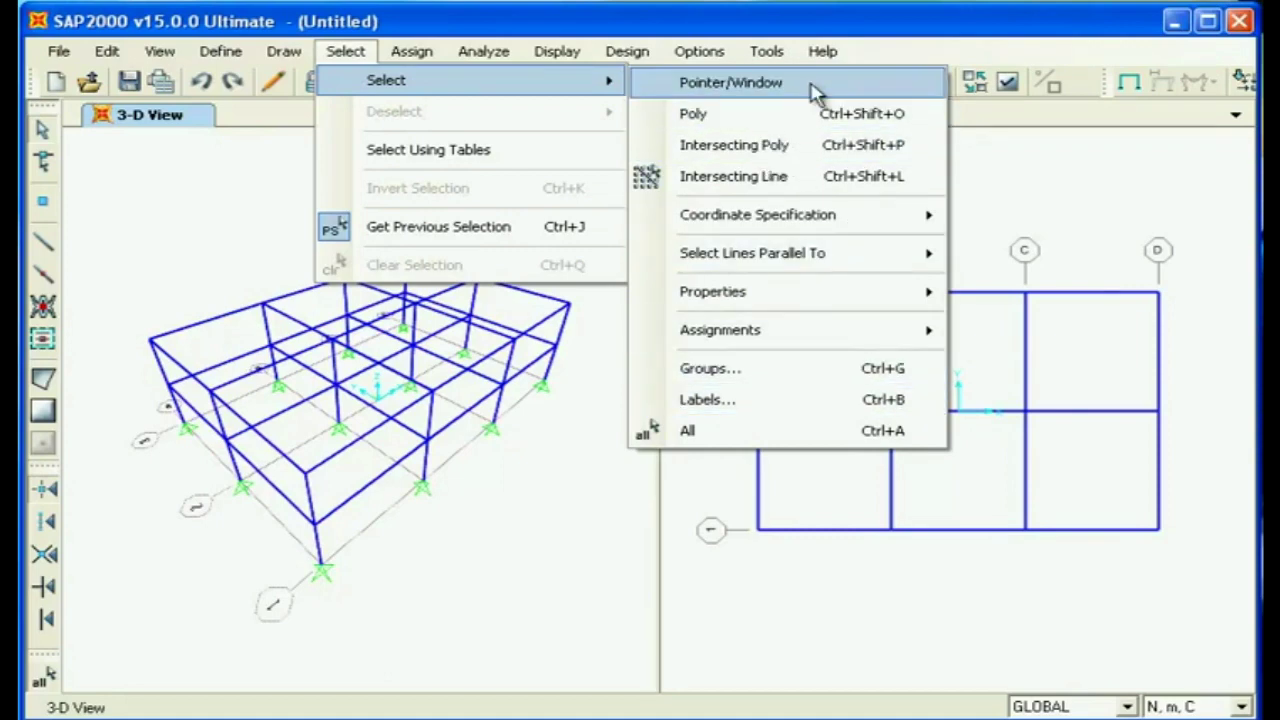
left_click(757, 83)
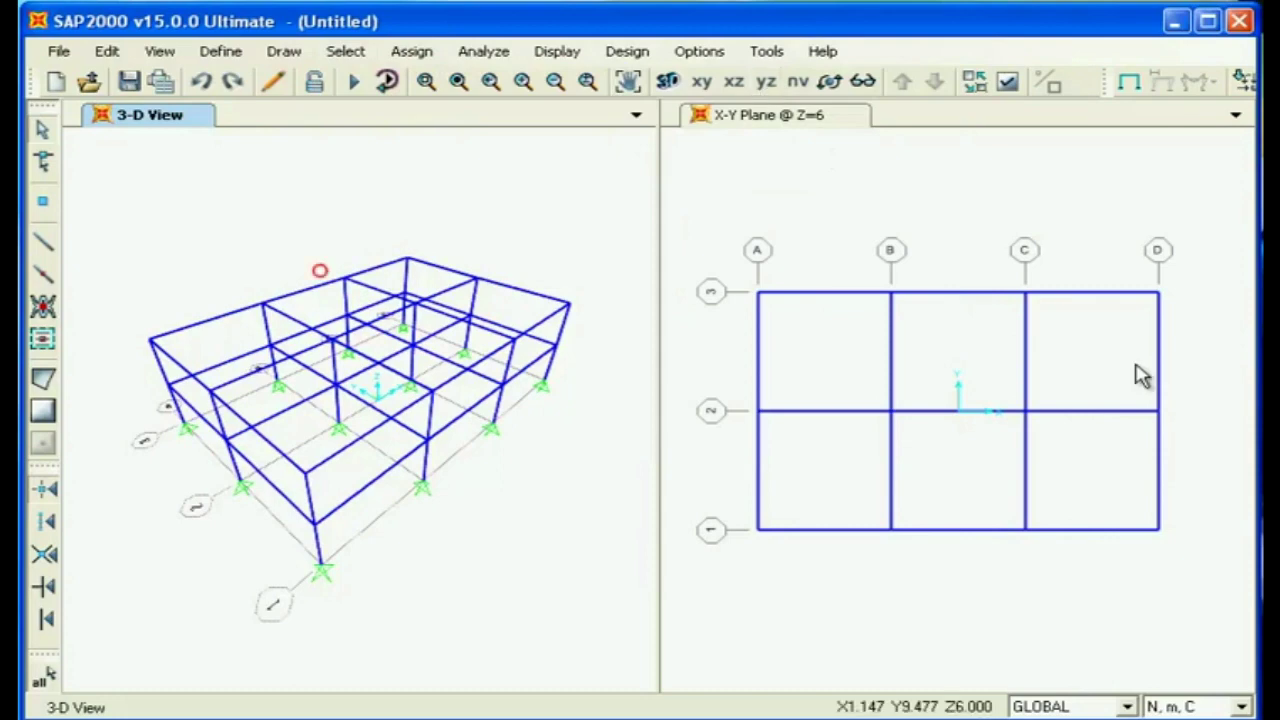
left_click_drag(1180, 584, 723, 240)
left_click_drag(1160, 640, 806, 249)
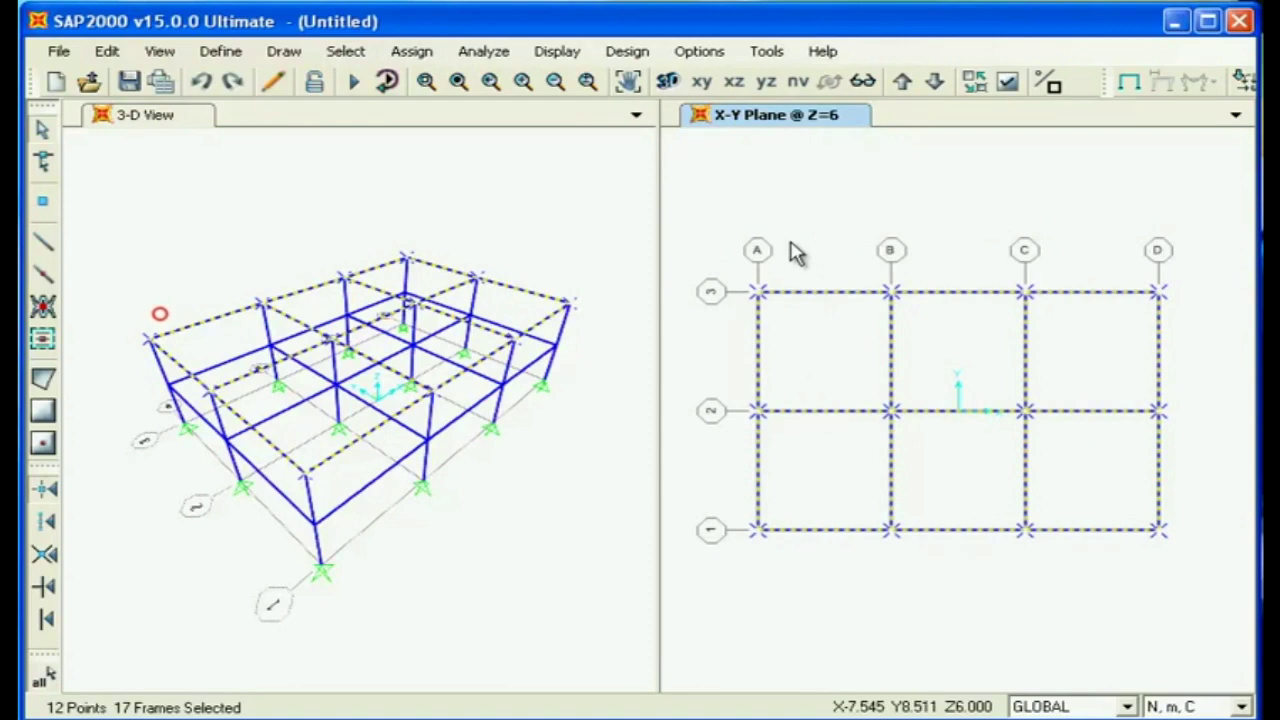
key("ctrl+q")
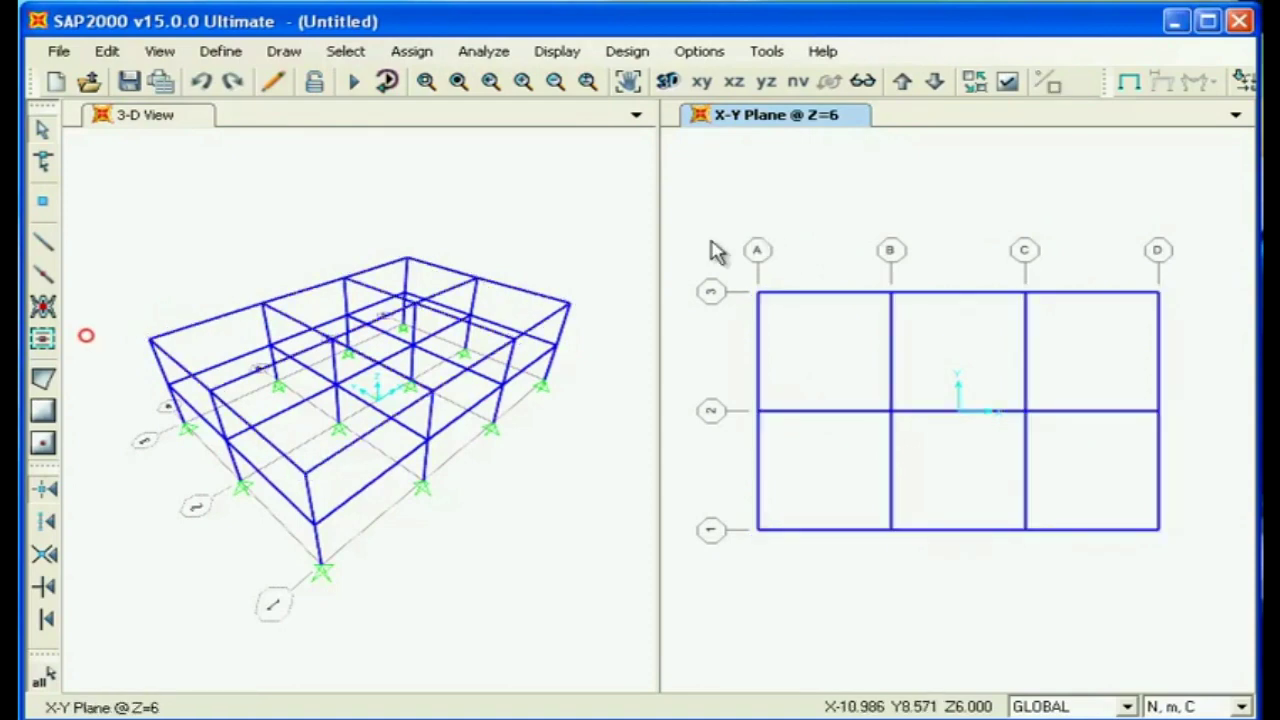
Use Poly selection in the Z=6 plan with a polygon enclosing grids B and C, and clear the selection
left_click(345, 51)
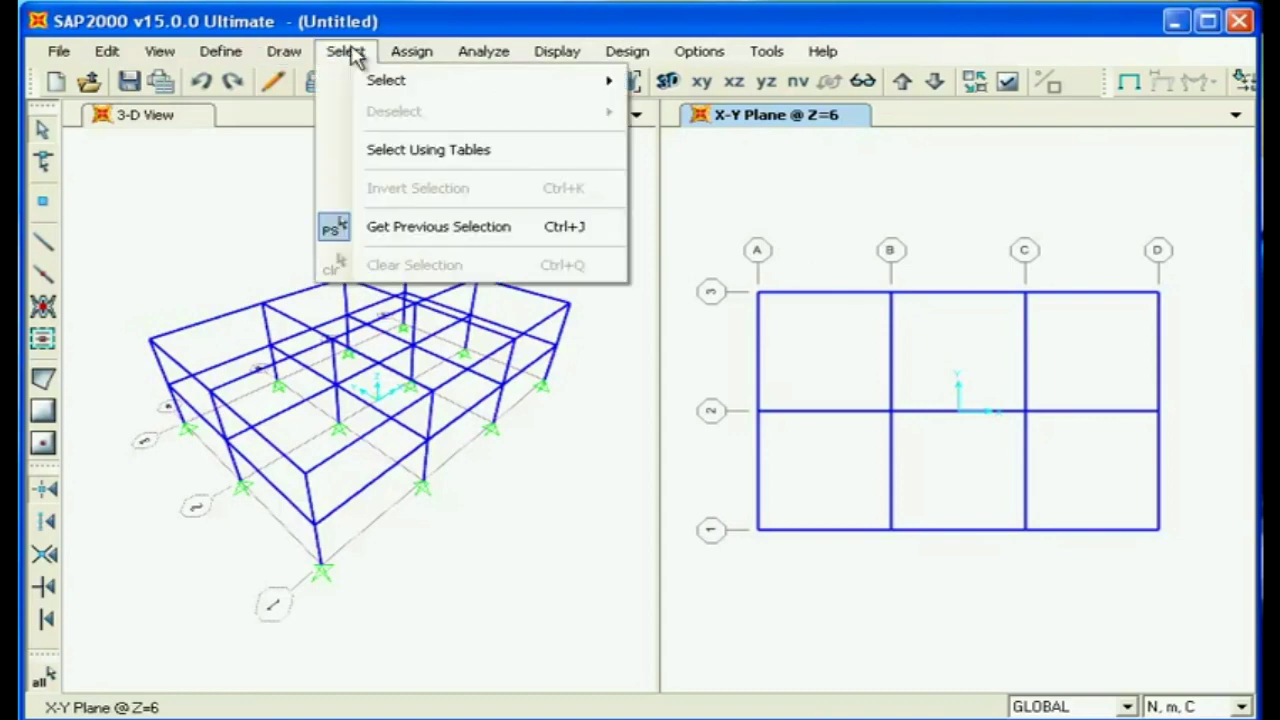
mouse_move(449, 88)
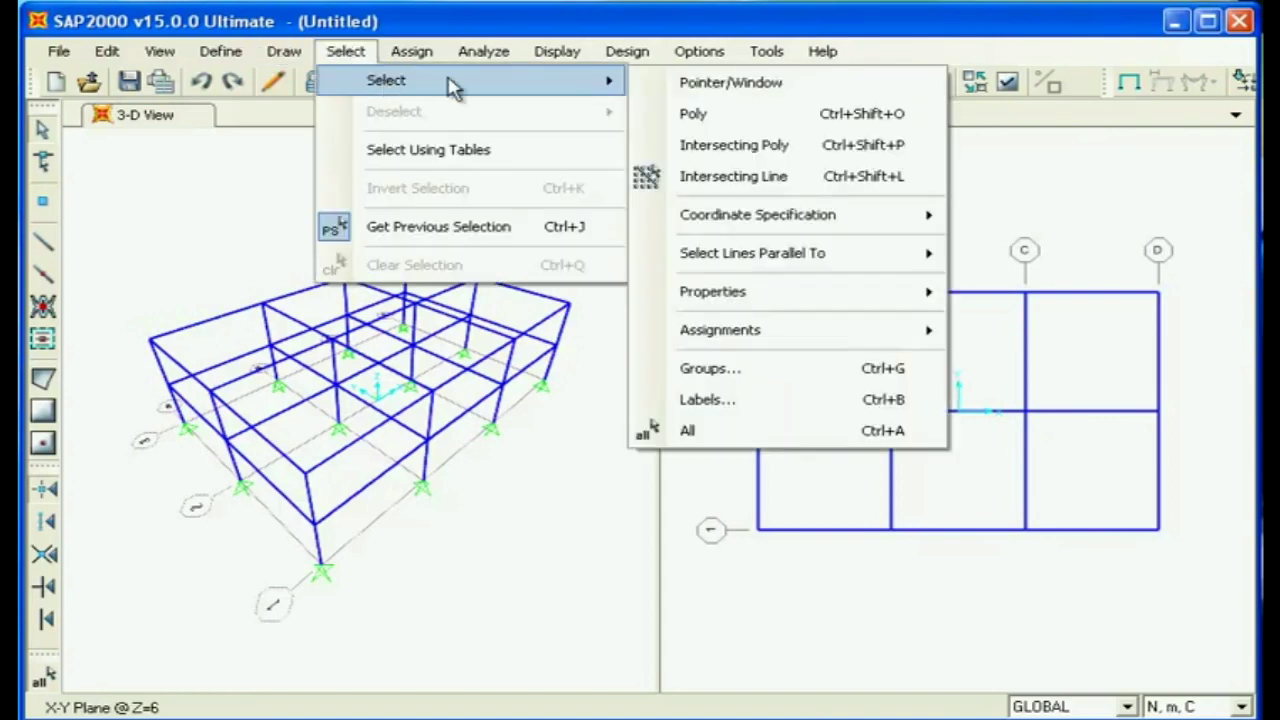
left_click(708, 114)
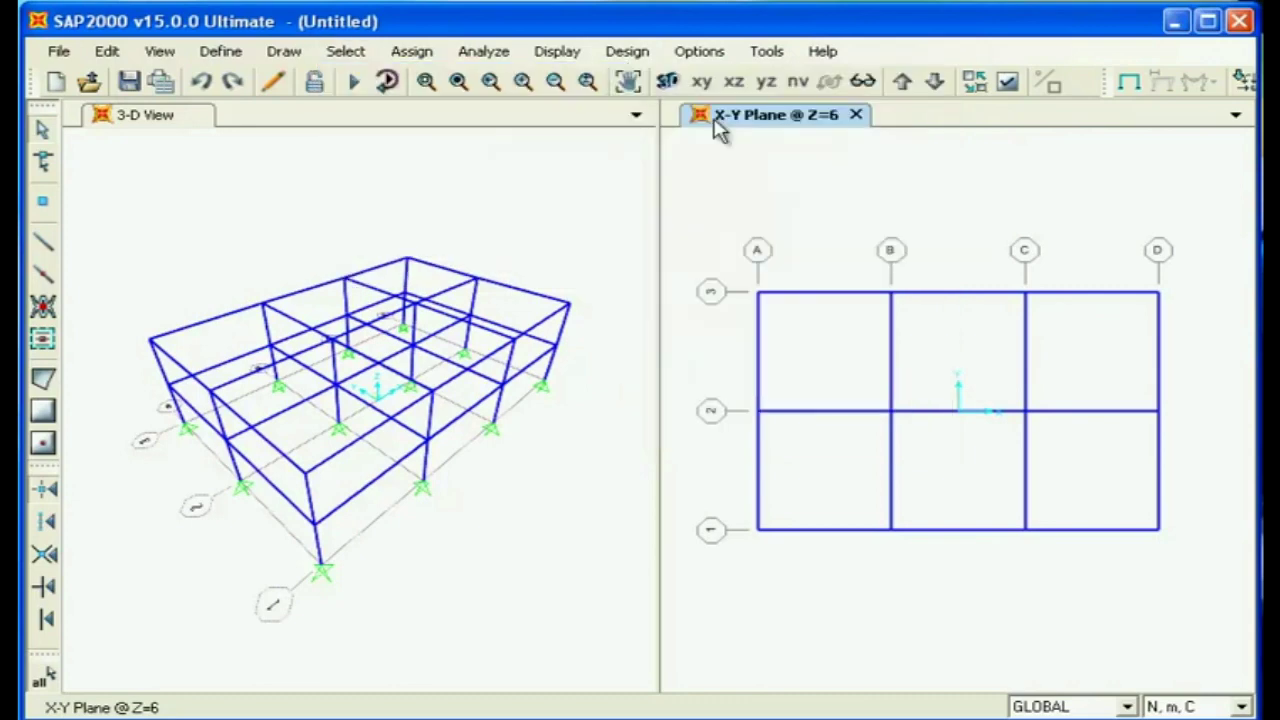
left_click(838, 209)
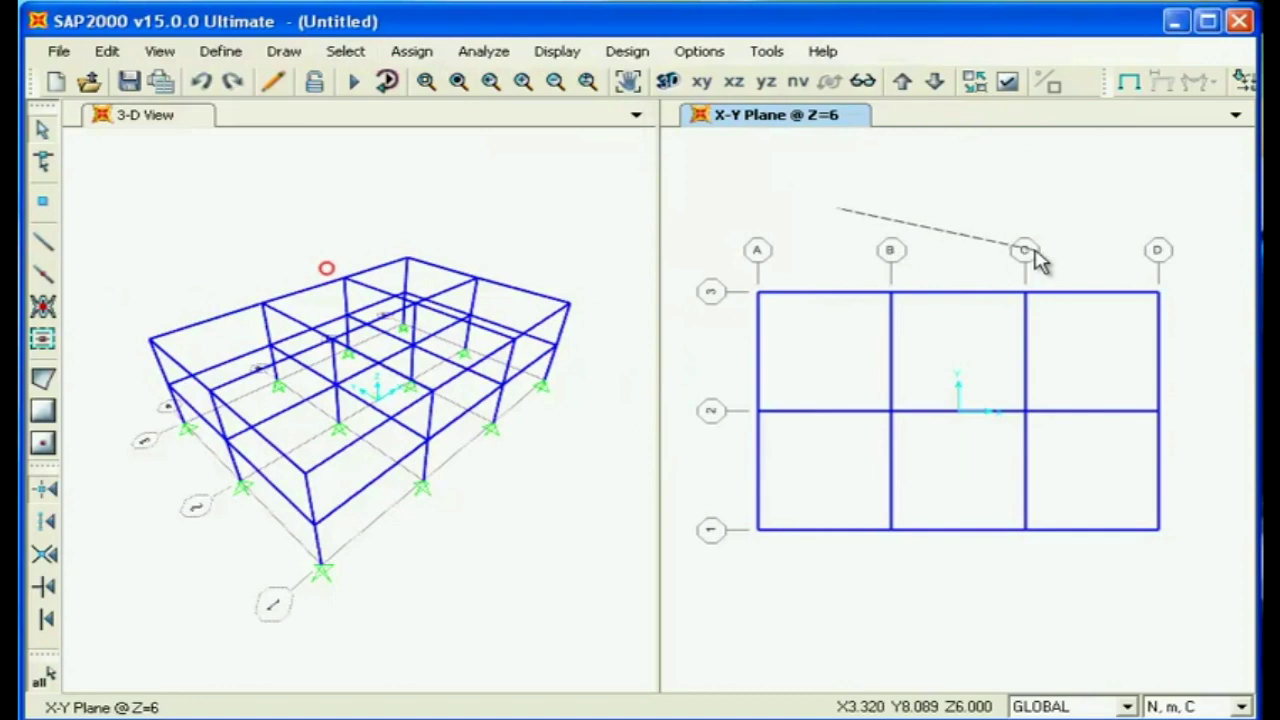
left_click(1070, 258)
left_click(1125, 437)
left_click(1072, 570)
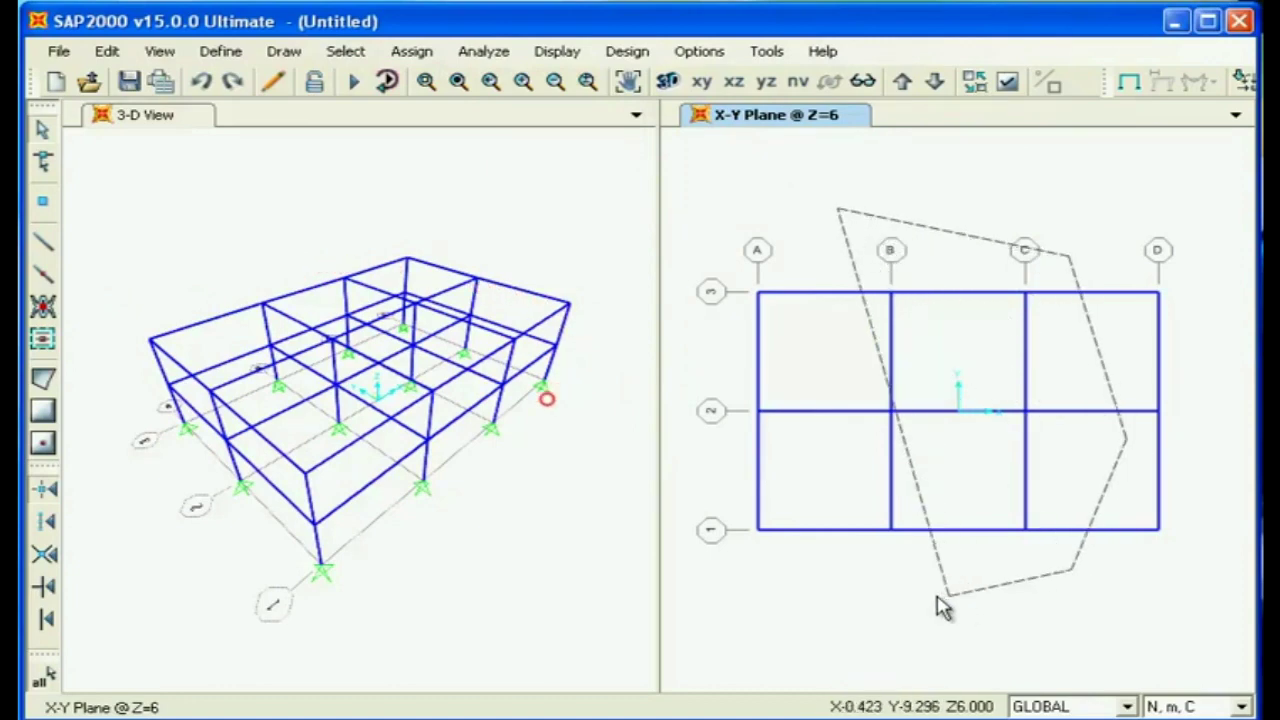
left_click(894, 585)
left_click(795, 468)
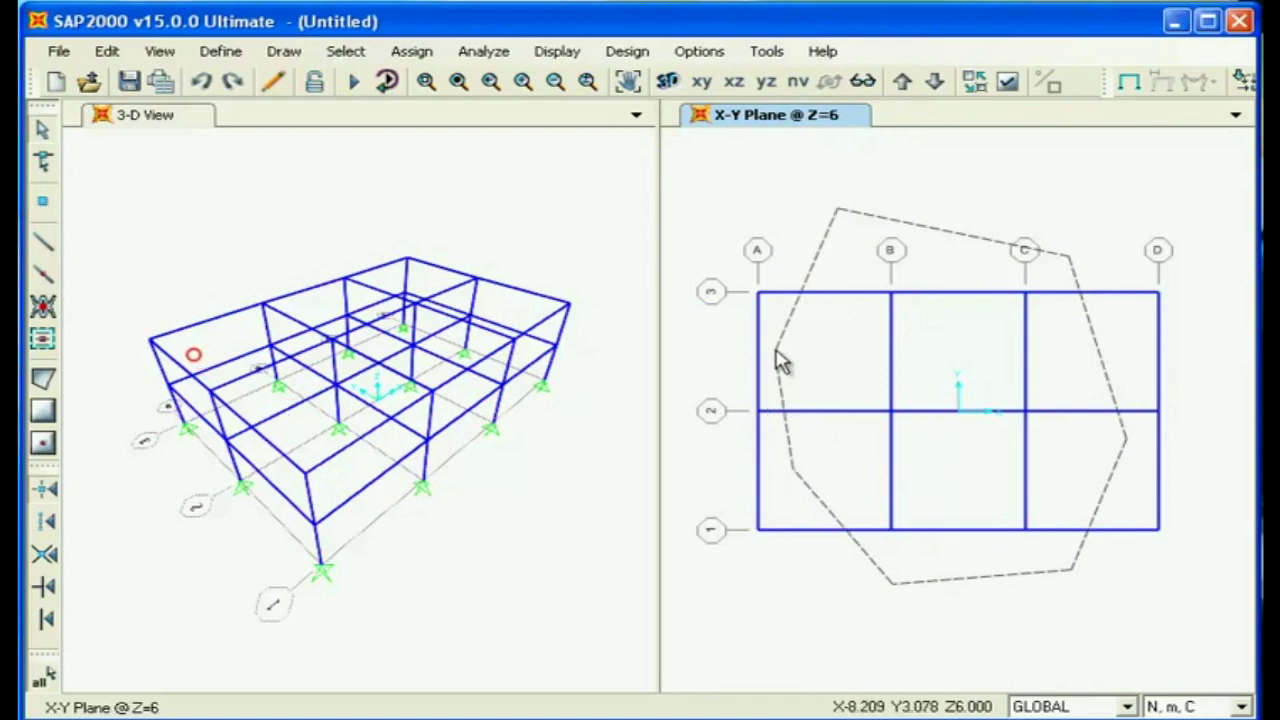
double_click(779, 362)
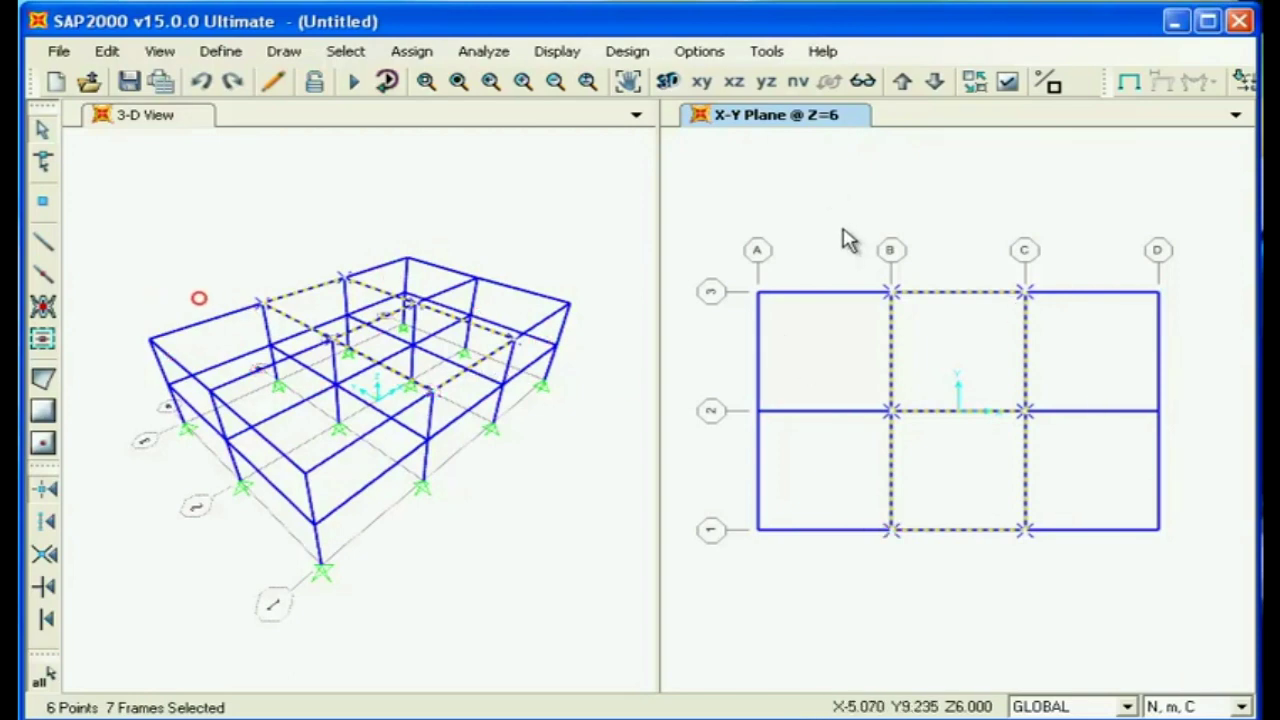
key("ctrl+q")
Use Intersecting Poly selection with a polygon around grids B and C that crosses the outer-bay beams, and clear the selection
left_click(345, 51)
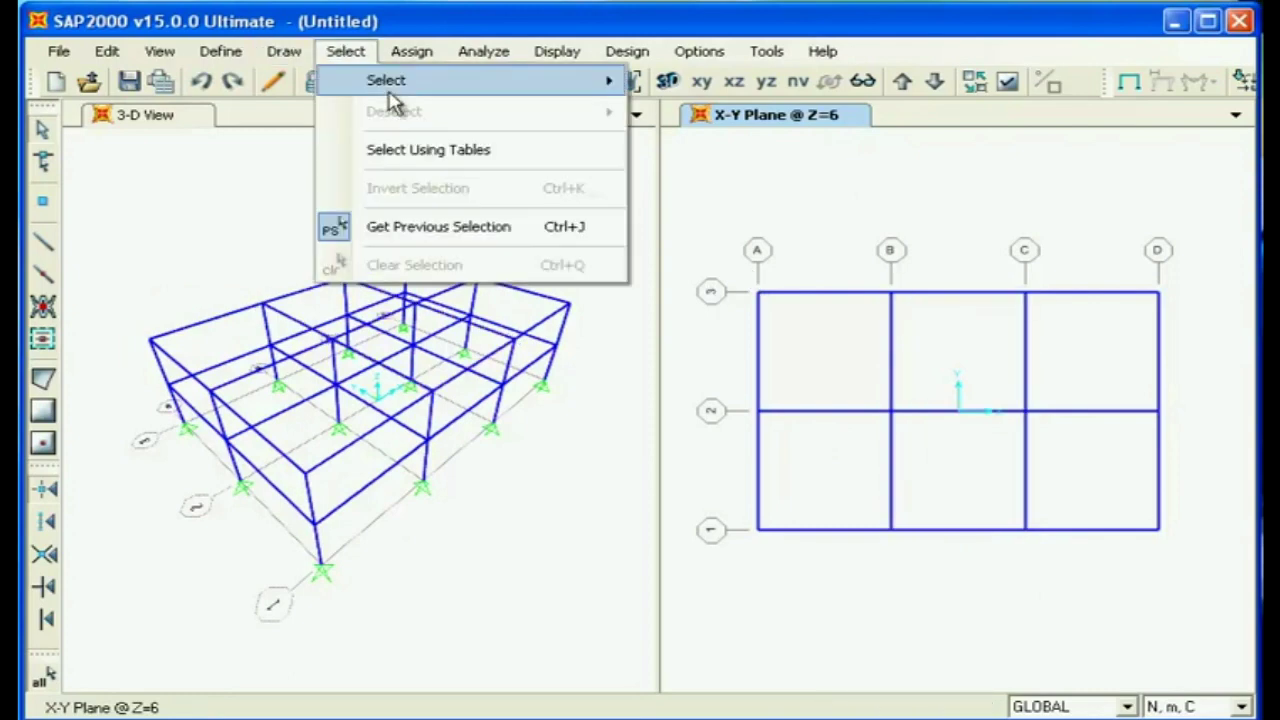
mouse_move(553, 92)
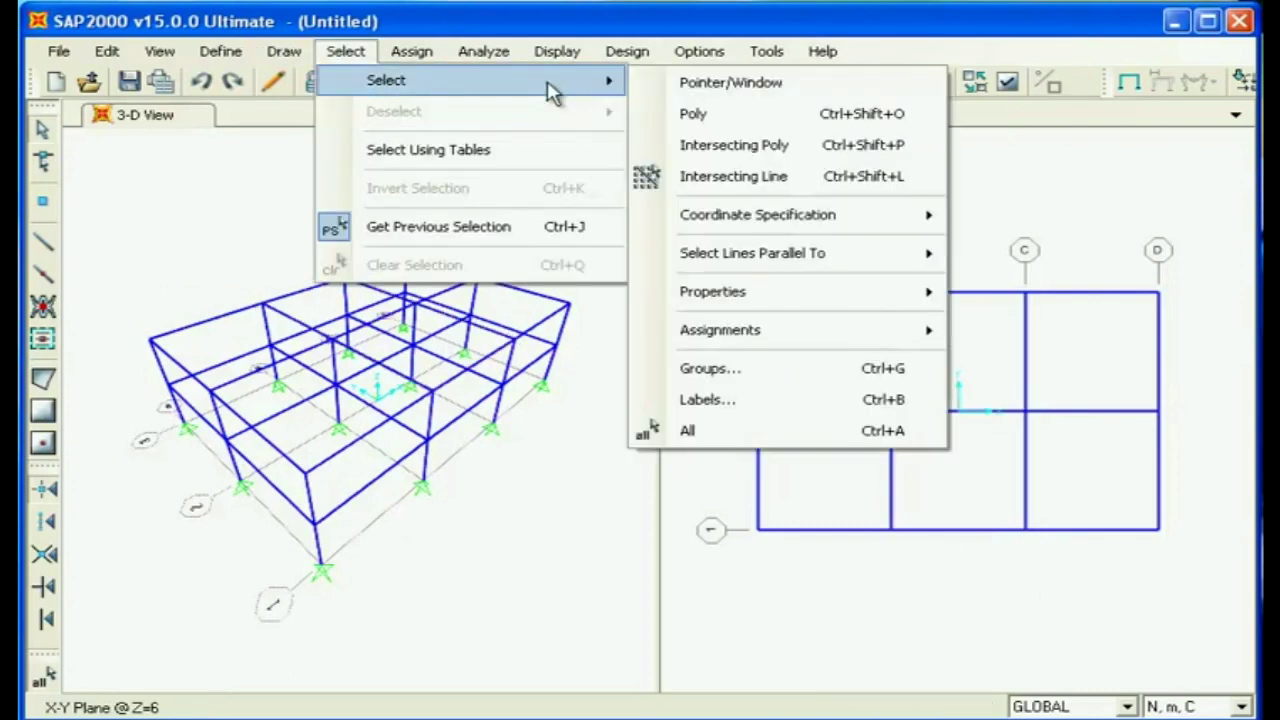
left_click(735, 146)
left_click(912, 231)
left_click(1112, 300)
left_click(1140, 410)
left_click(1102, 542)
left_click(945, 575)
left_click(822, 527)
left_click(794, 410)
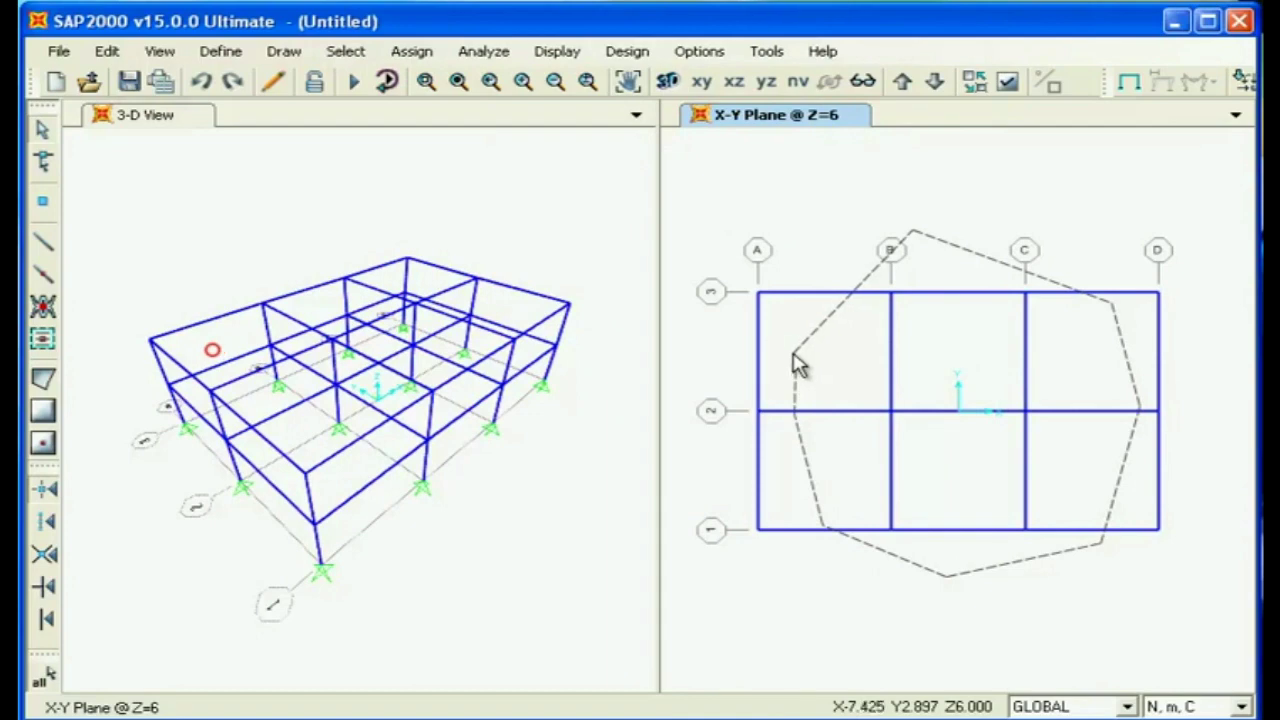
left_click(796, 355)
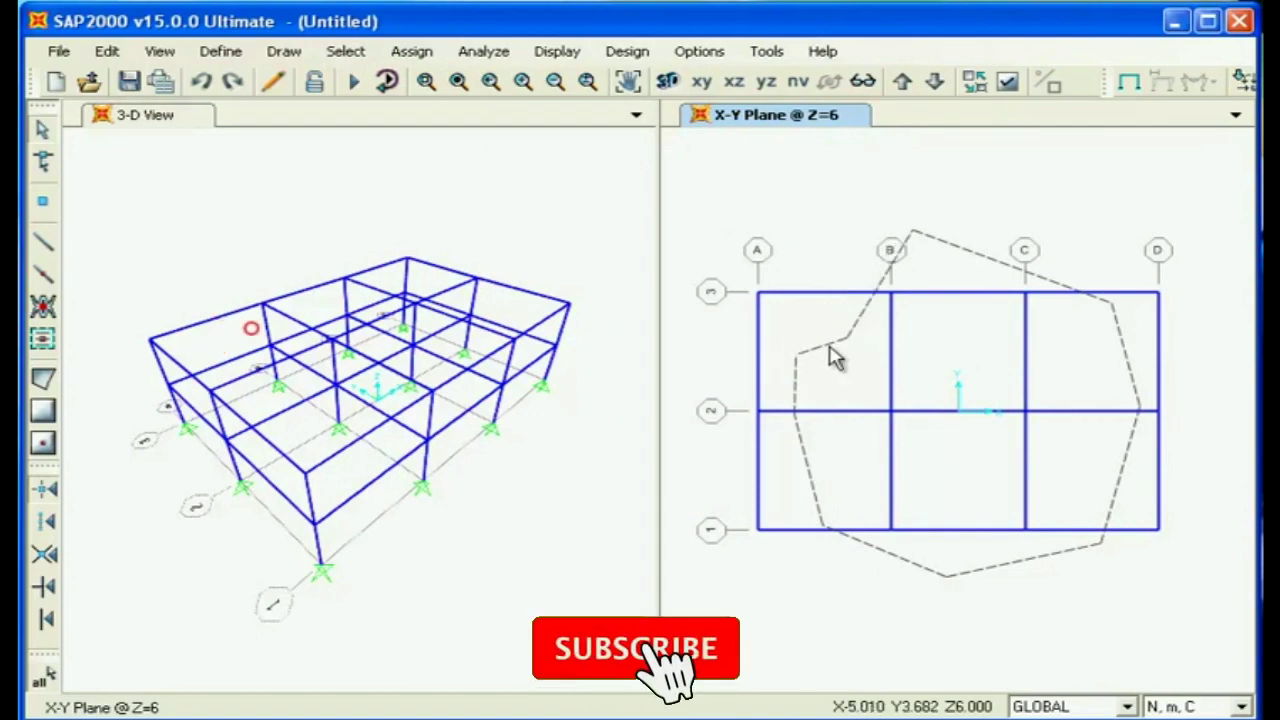
double_click(830, 357)
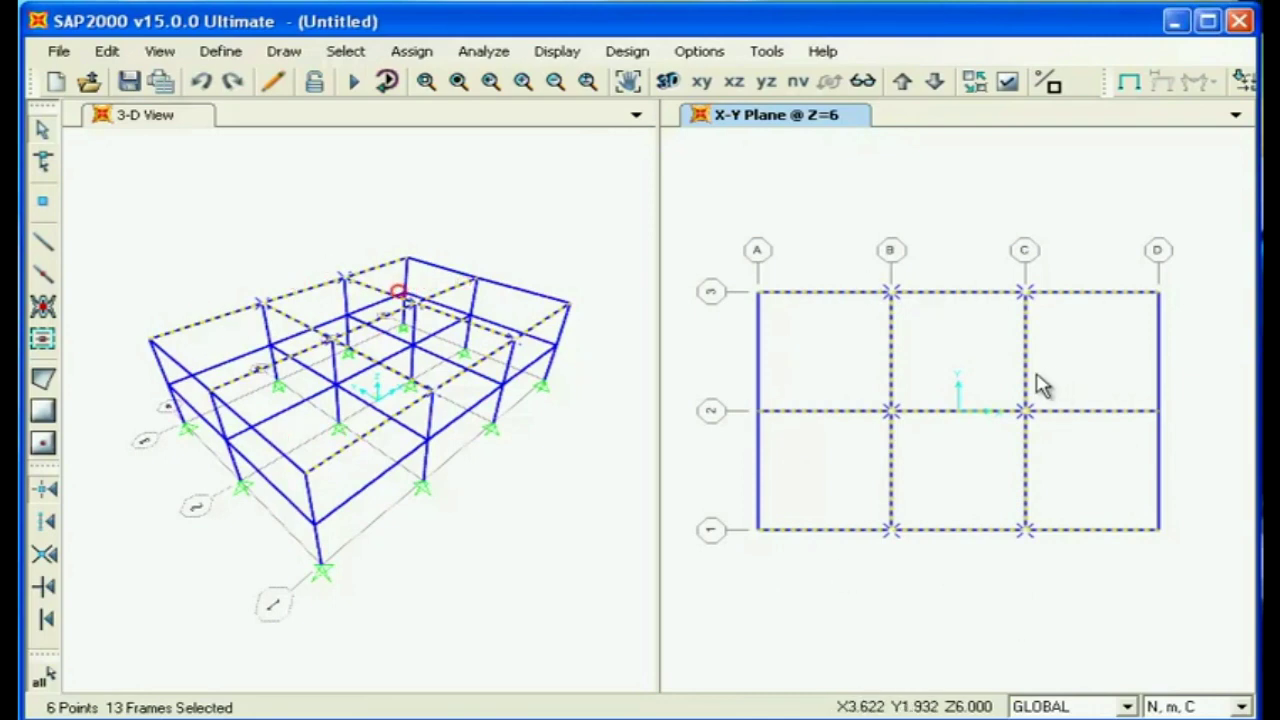
key("ctrl+q")
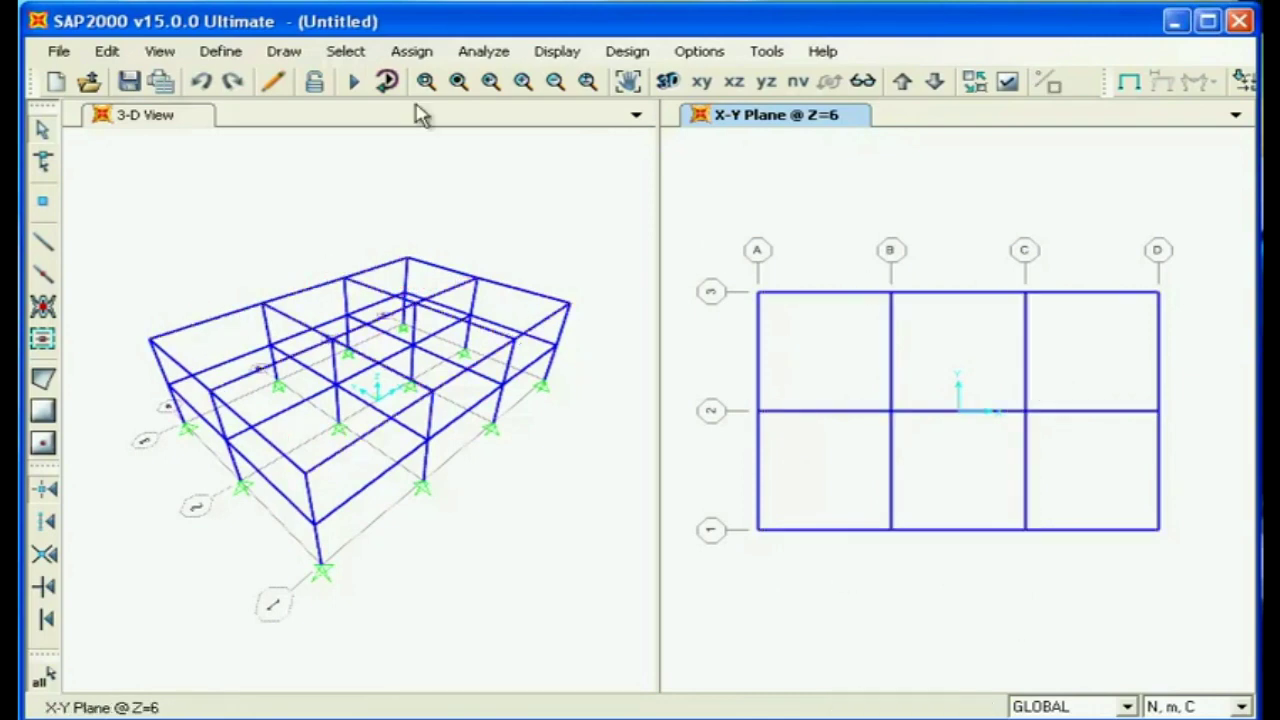
Use Intersecting Line selection in the Z=6 plan with an open polyline around grids B and C through joint C3, and clear the selection
left_click(345, 51)
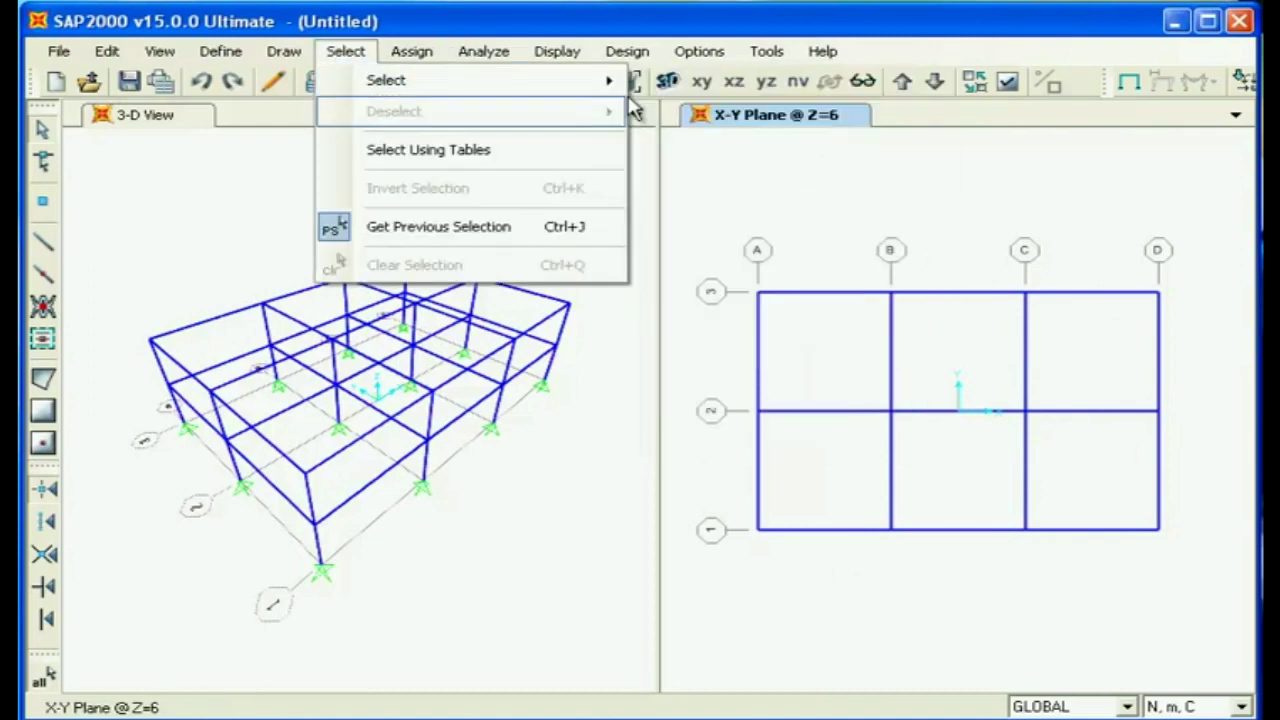
mouse_move(608, 86)
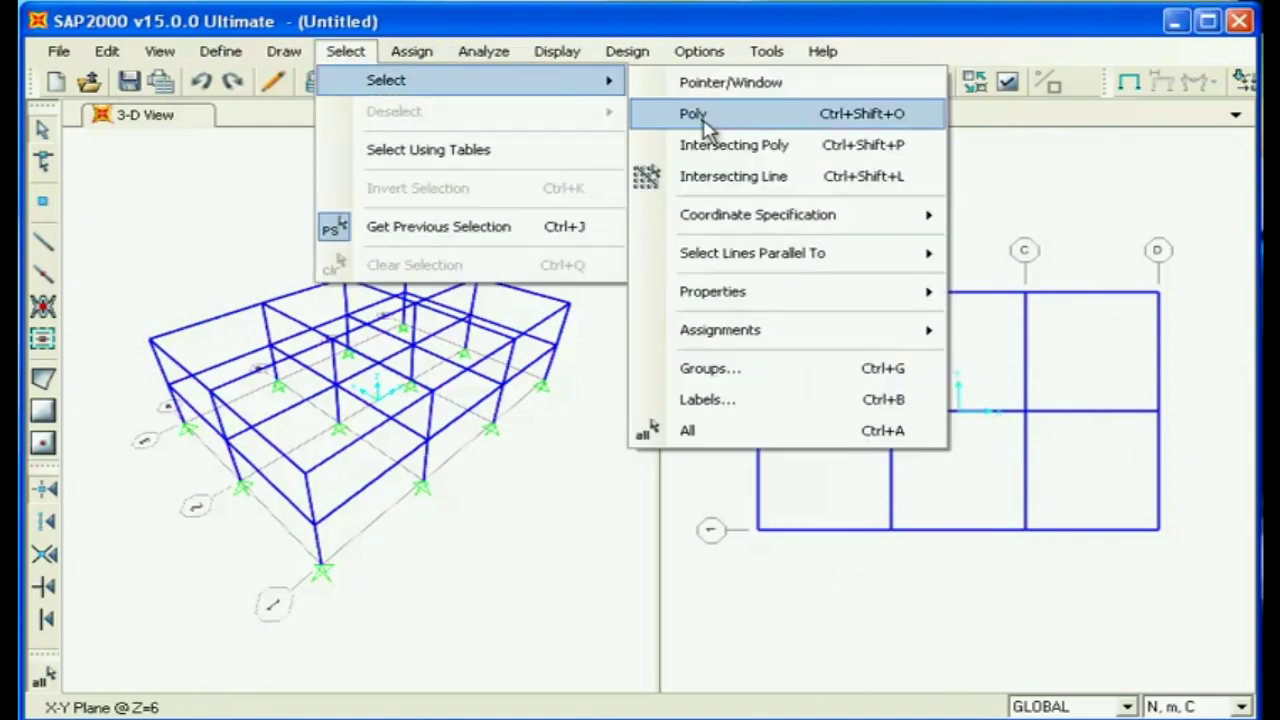
left_click(733, 176)
left_click(932, 226)
left_click(1092, 336)
left_click(1130, 505)
left_click(968, 602)
left_click(797, 472)
left_click(799, 335)
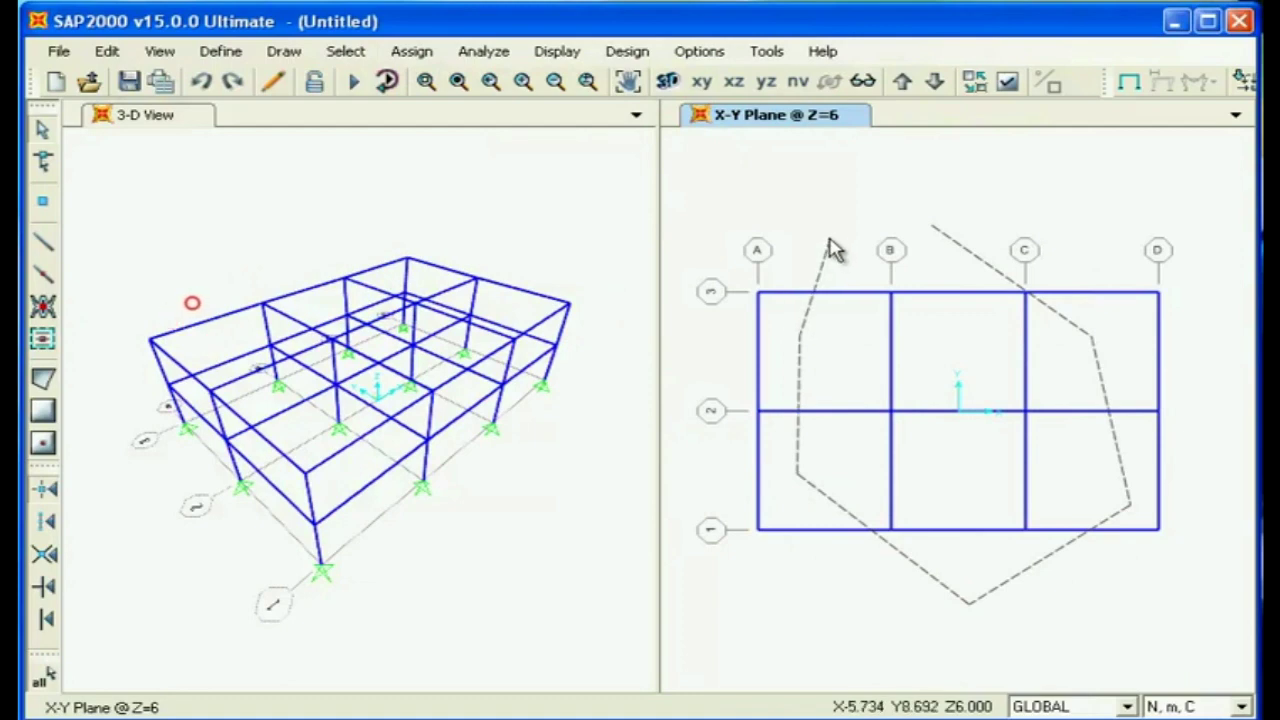
key("Return")
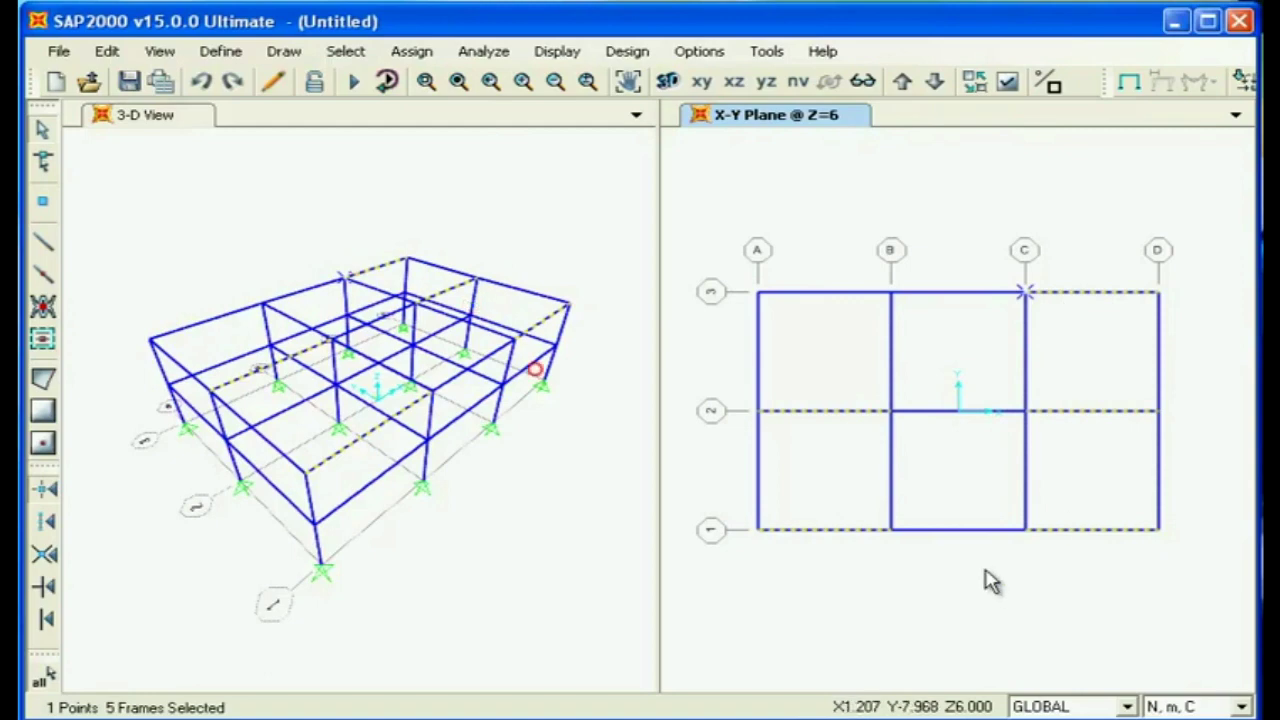
key("ctrl+q")
Repeat Intersecting Line selection at Z=6 with an open polyline crossing grid 3 between C and D and grid B near B1, and clear the selection
left_click(345, 51)
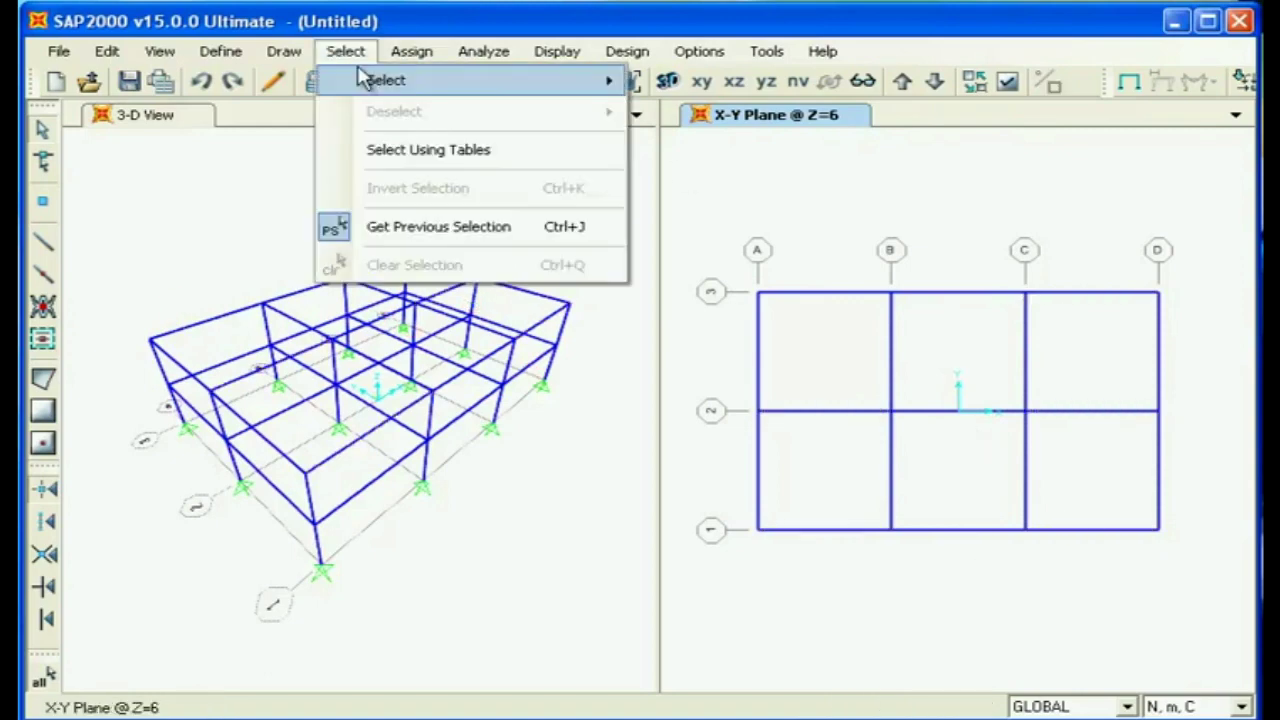
mouse_move(370, 80)
left_click(714, 176)
left_click(1000, 213)
left_click(1092, 338)
left_click(1103, 540)
left_click(958, 580)
left_click(800, 440)
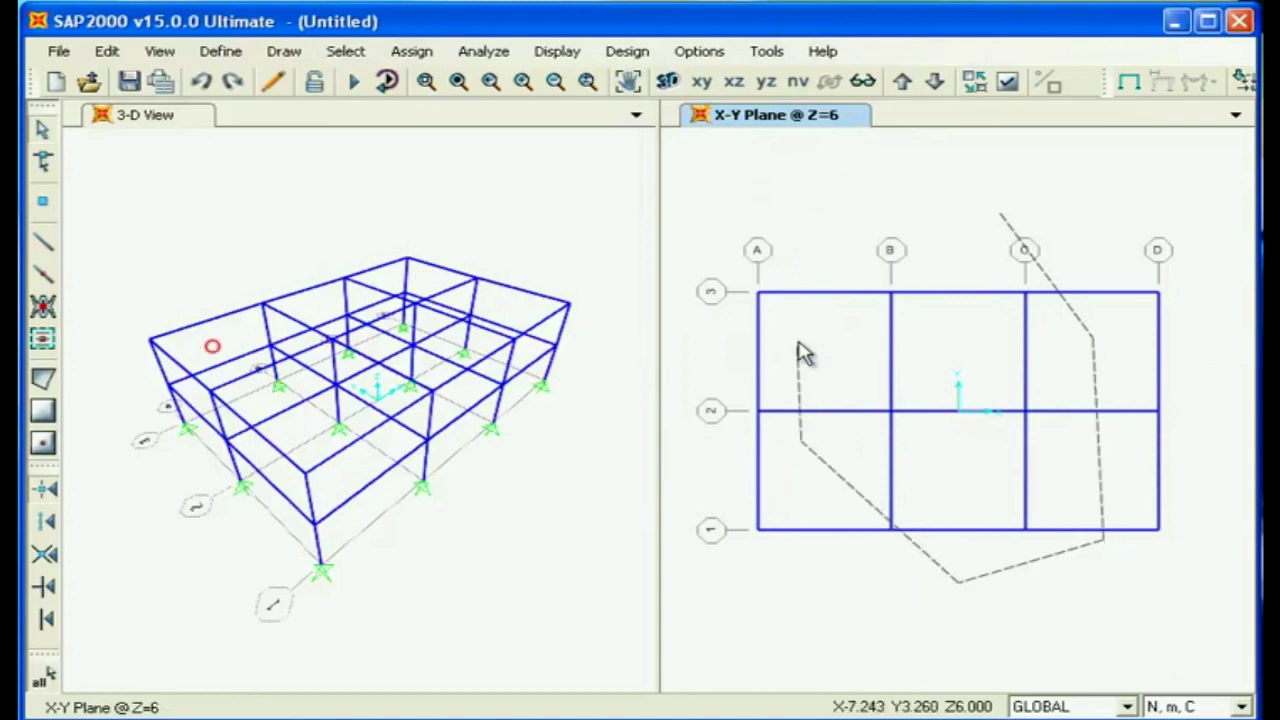
double_click(822, 313)
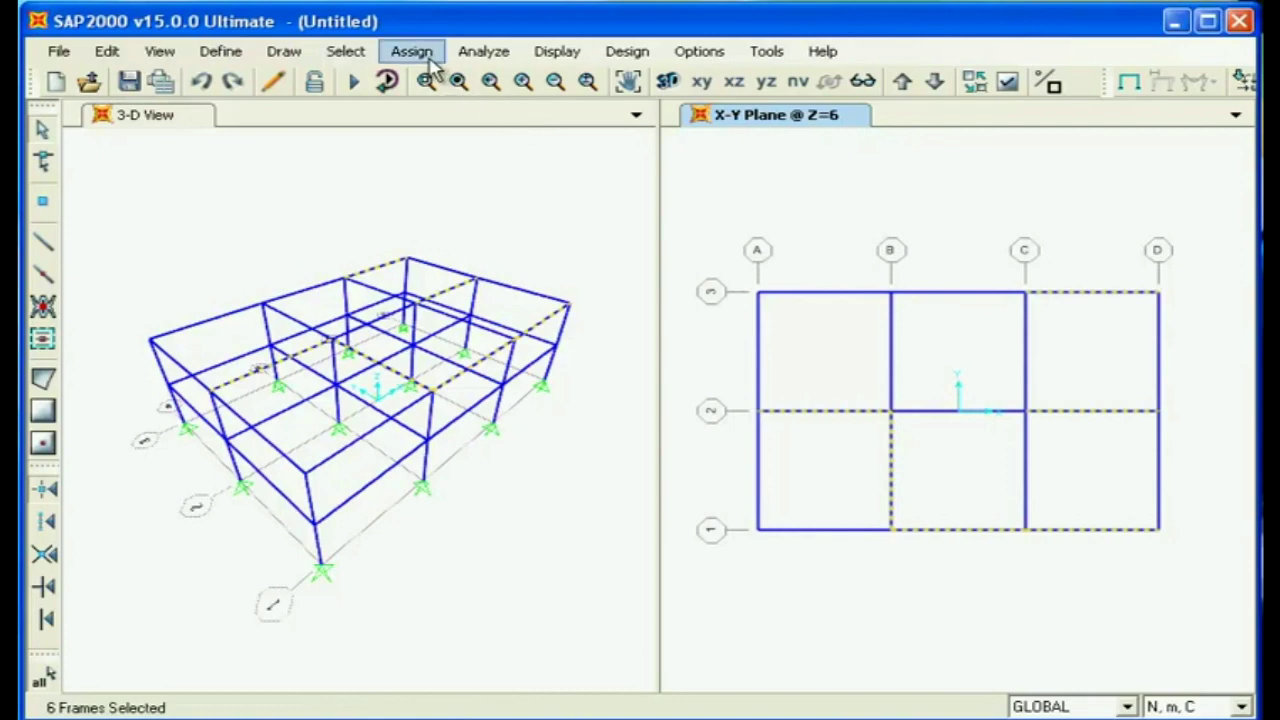
key("ctrl+q")
Choose coordinate-based selection by joint in the XY plane, and pick the D3 base joint and the B3 first-storey joint in the 3-D view
left_click(346, 51)
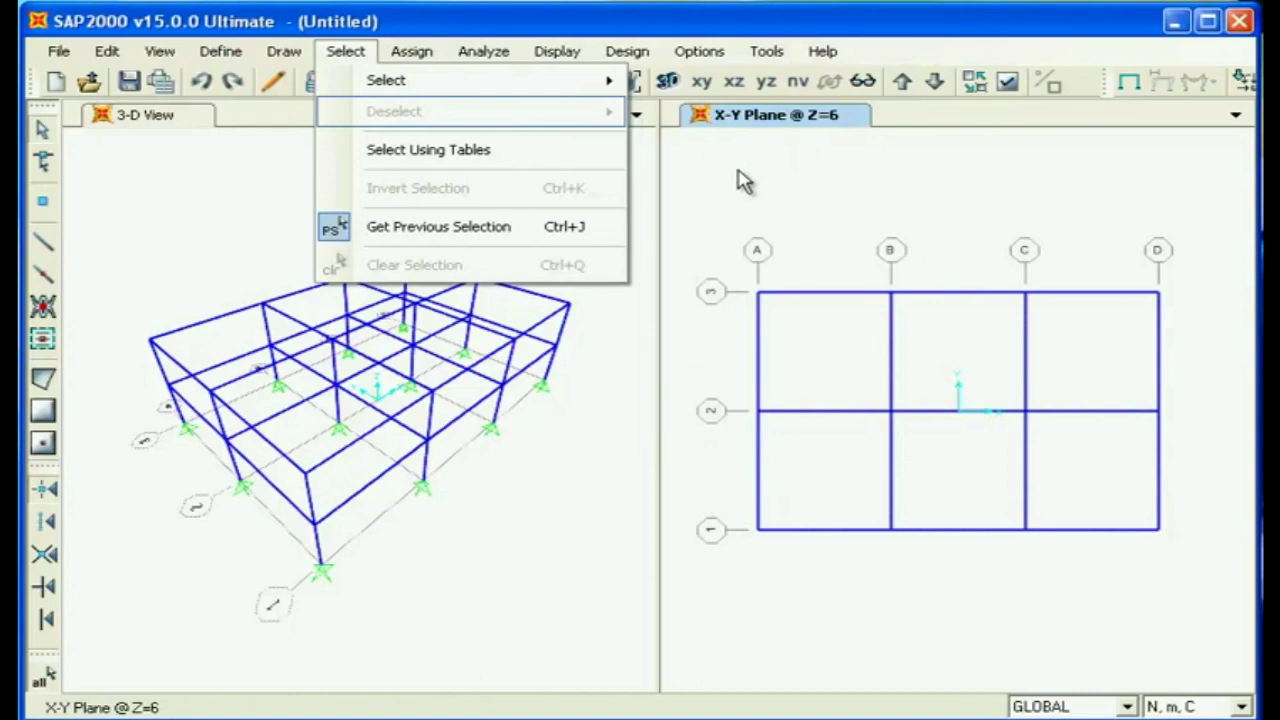
mouse_move(571, 91)
mouse_move(778, 220)
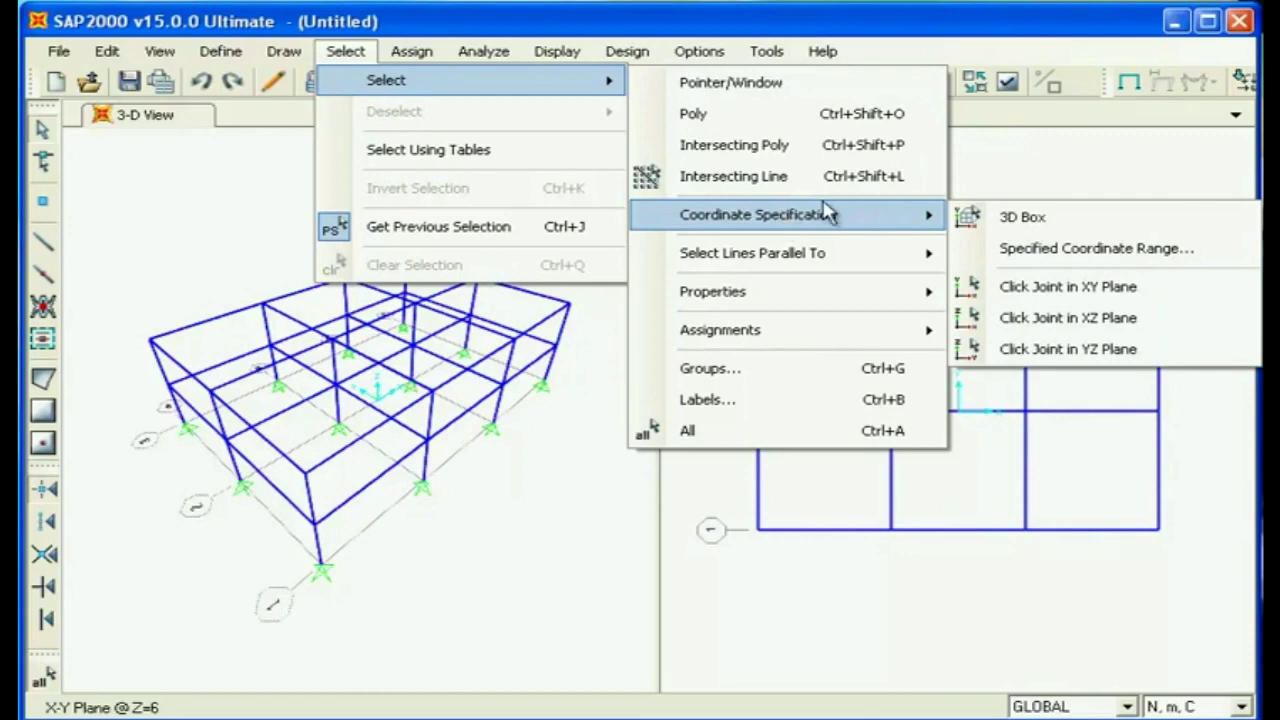
left_click(1066, 290)
left_click(356, 292)
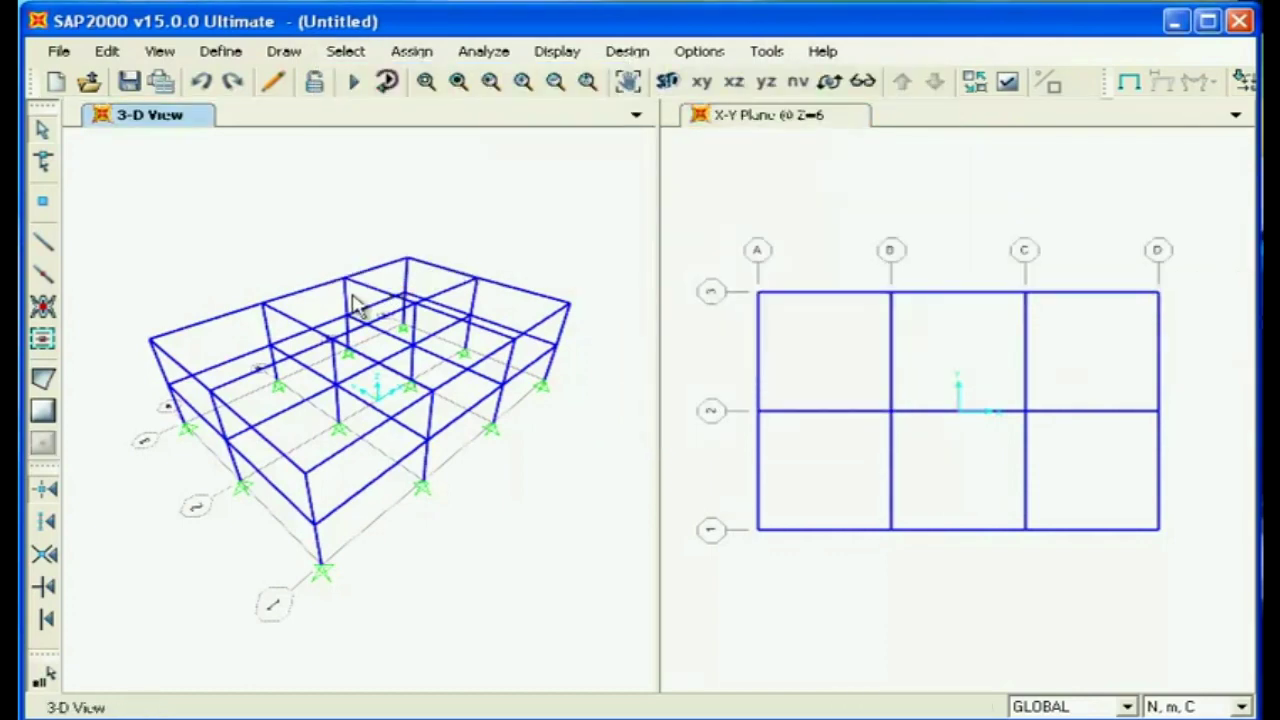
left_click(395, 329)
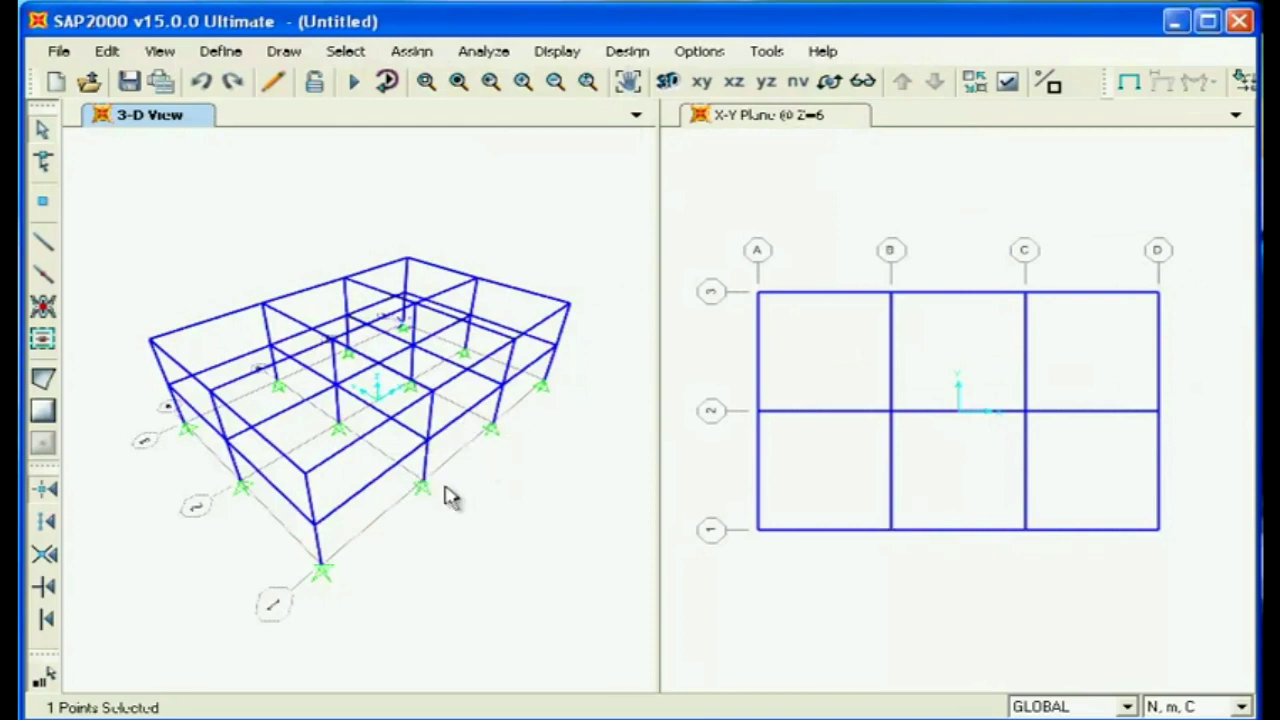
left_click(270, 350)
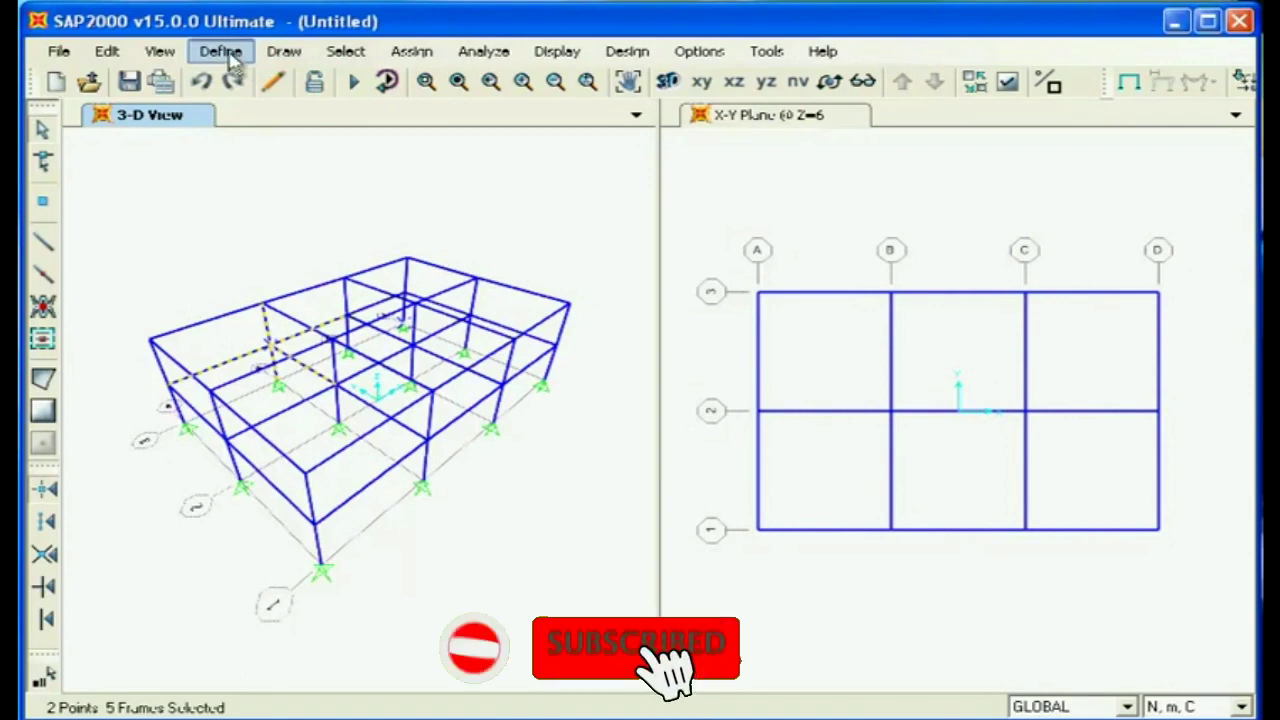
Select all lines parallel to the global X axis, using the default tolerance angle
left_click(362, 58)
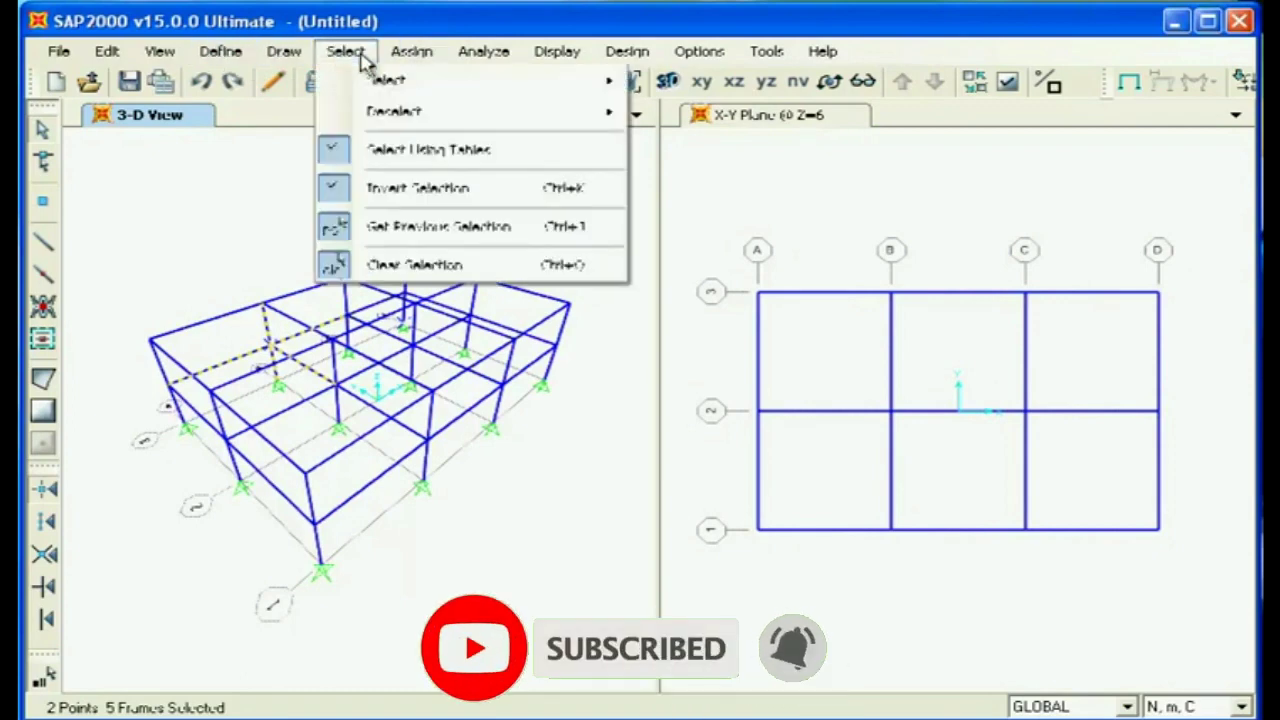
mouse_move(400, 80)
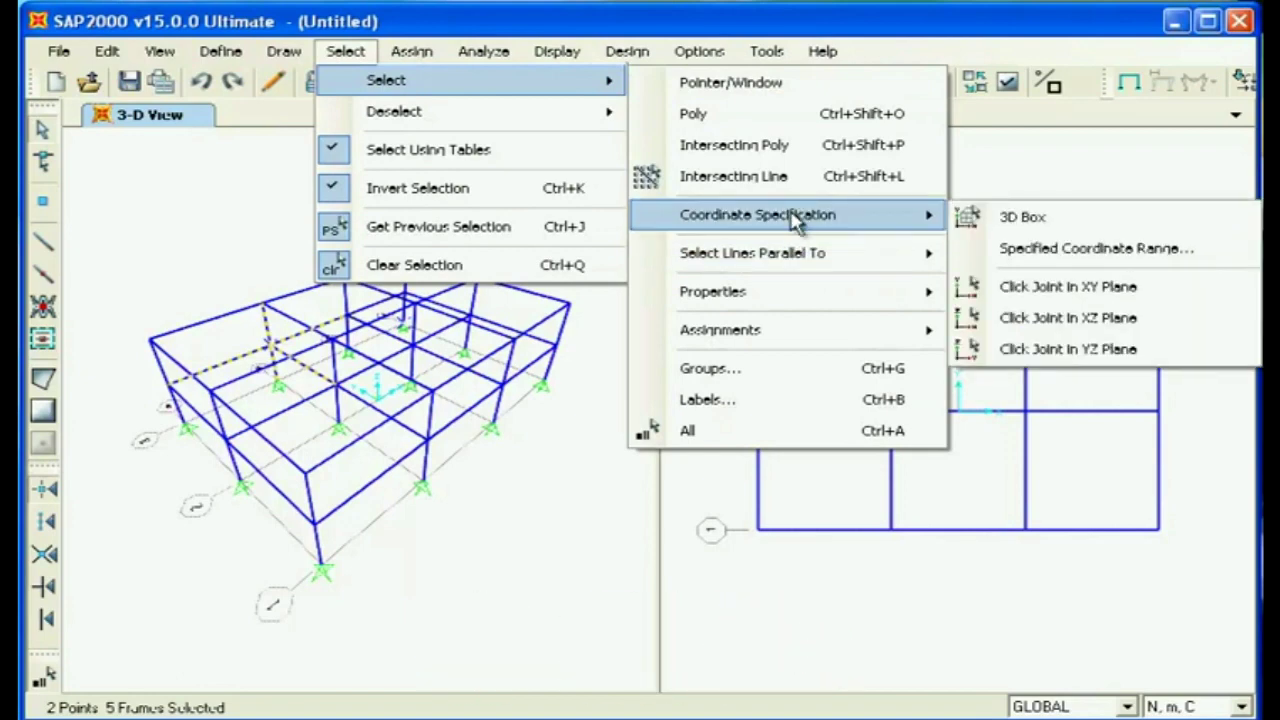
mouse_move(803, 262)
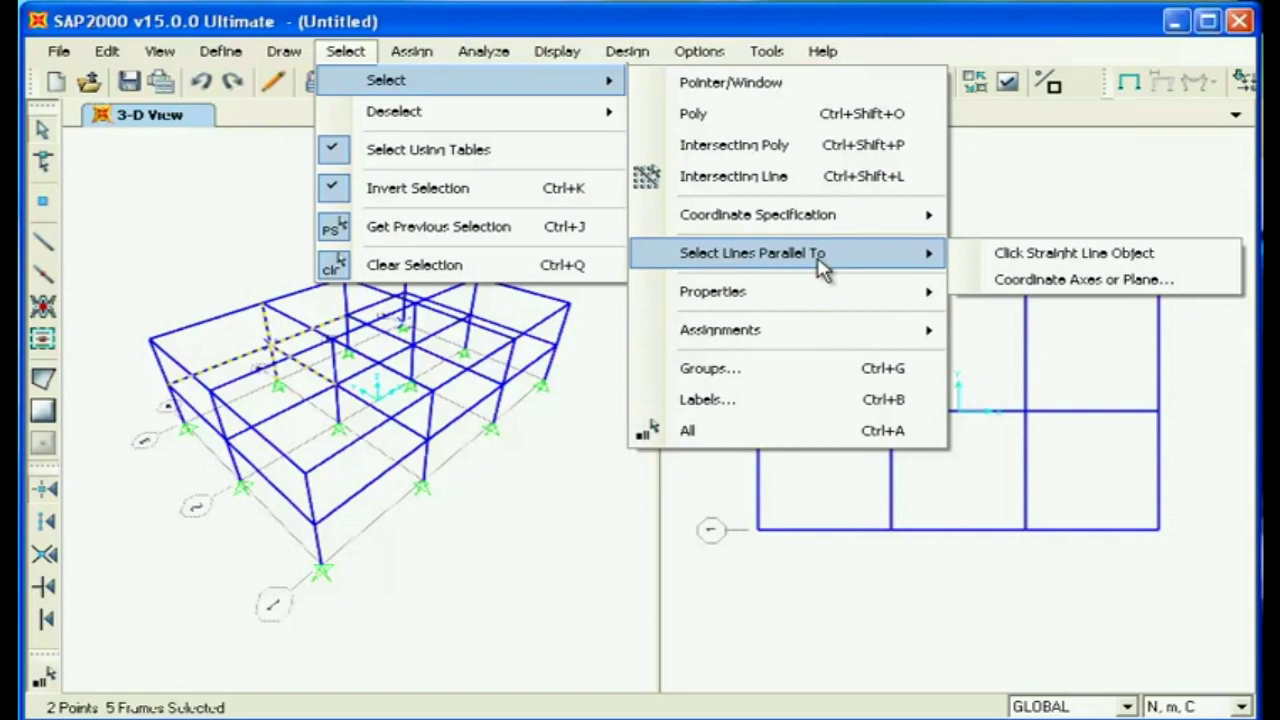
left_click(990, 285)
left_click_drag(913, 340, 815, 139)
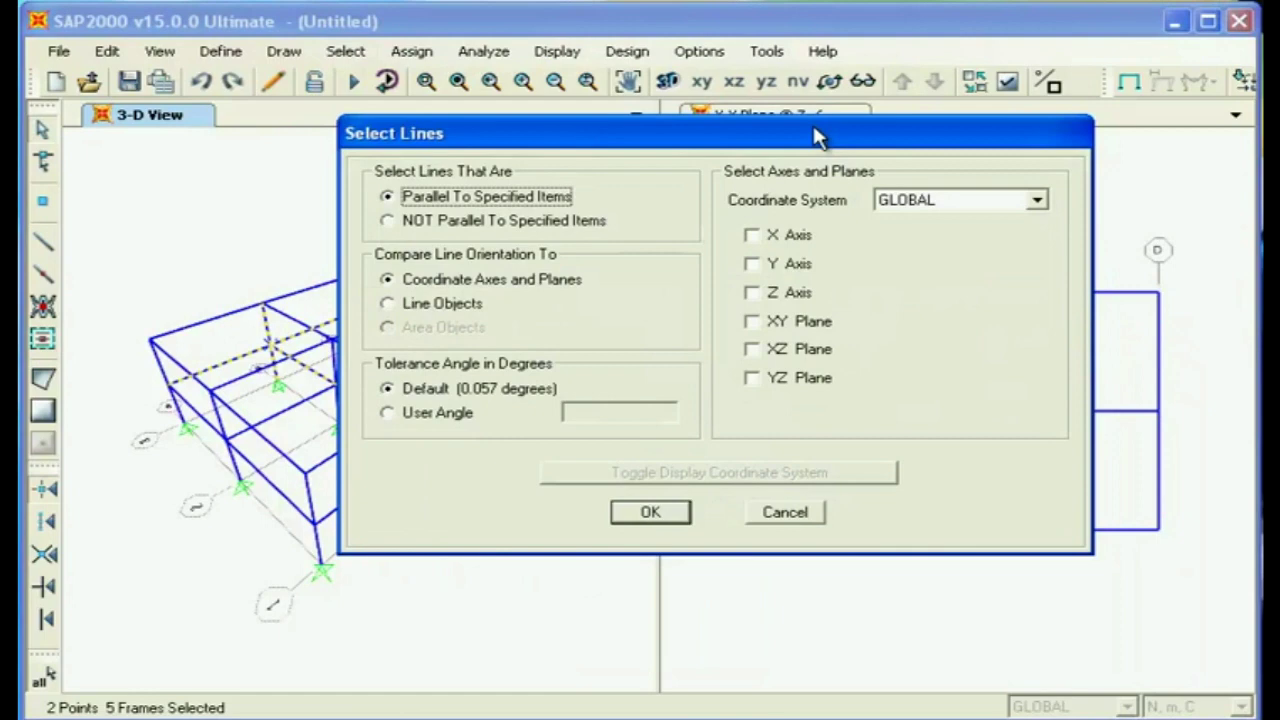
left_click_drag(674, 132, 720, 103)
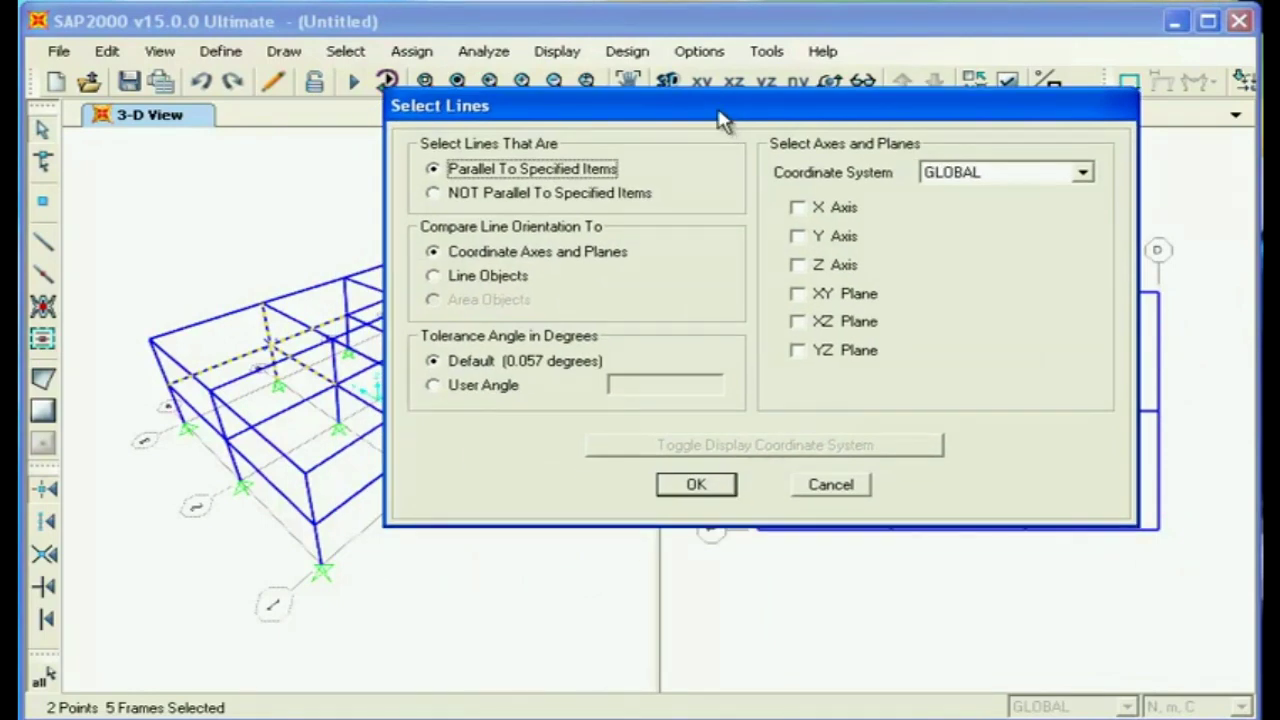
left_click(797, 208)
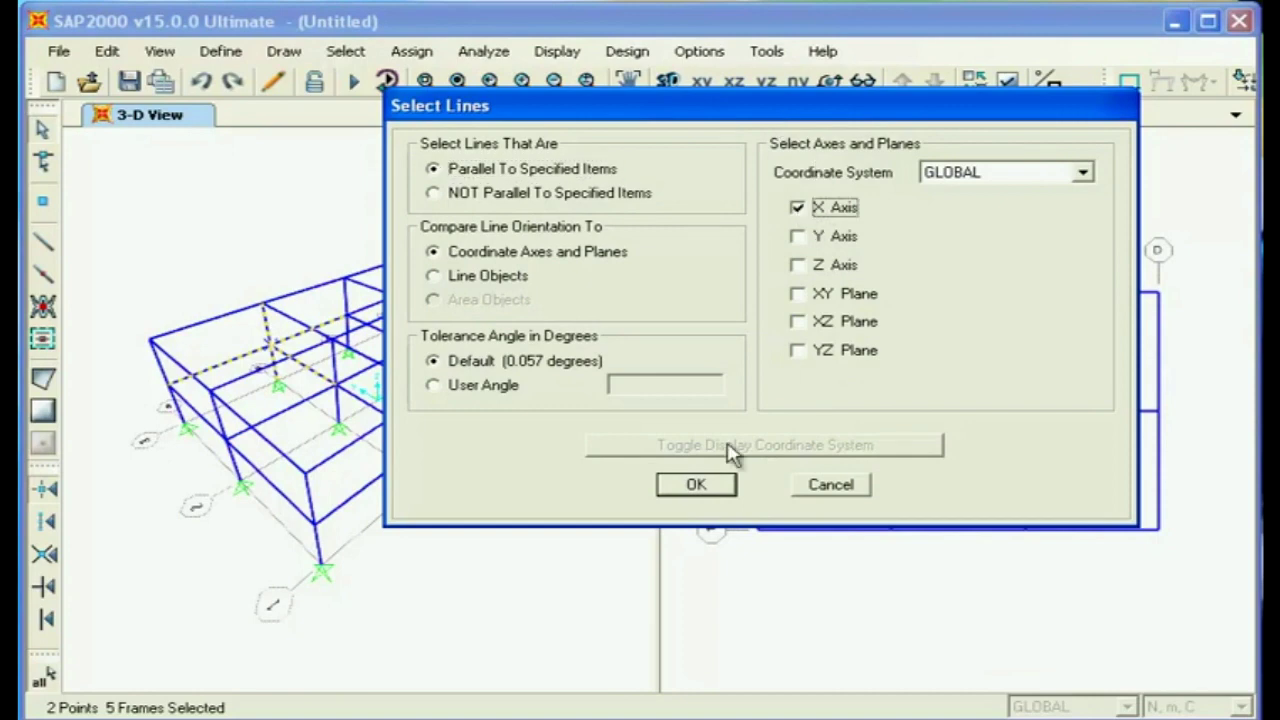
left_click(712, 488)
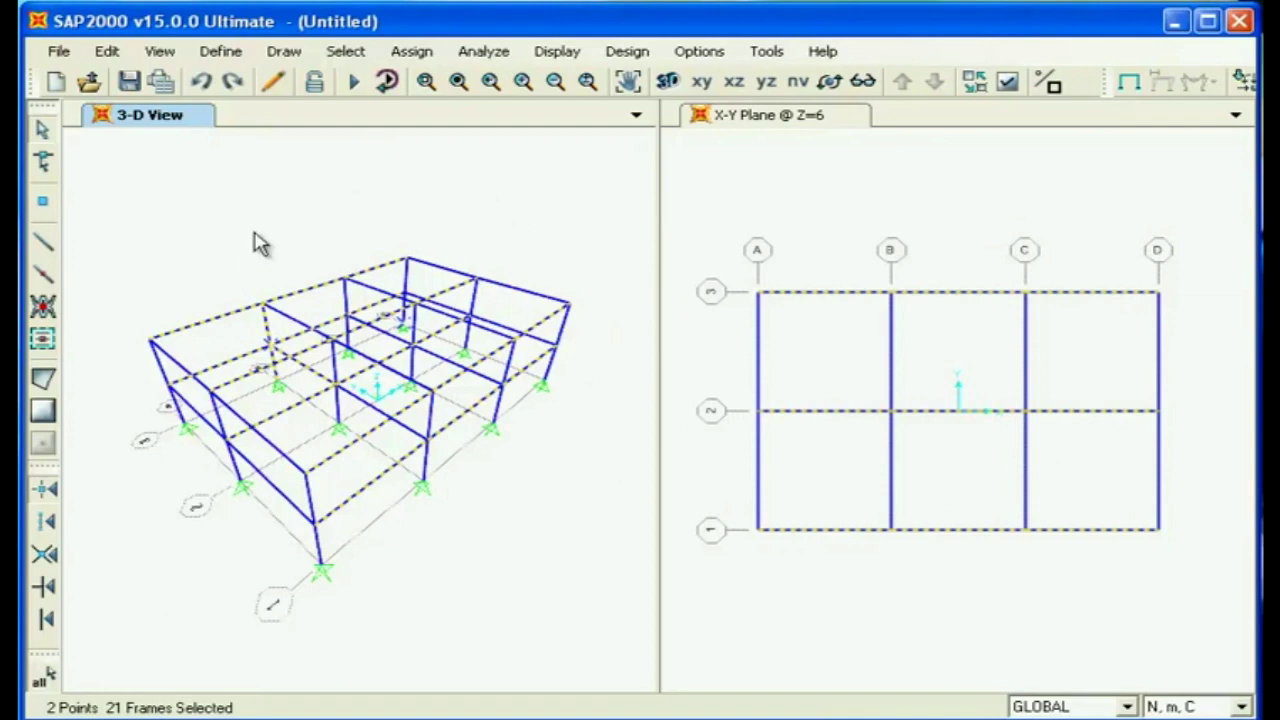
Add all lines parallel to the global Y axis instead of the X axis to the selection, and clear the selection
left_click(340, 55)
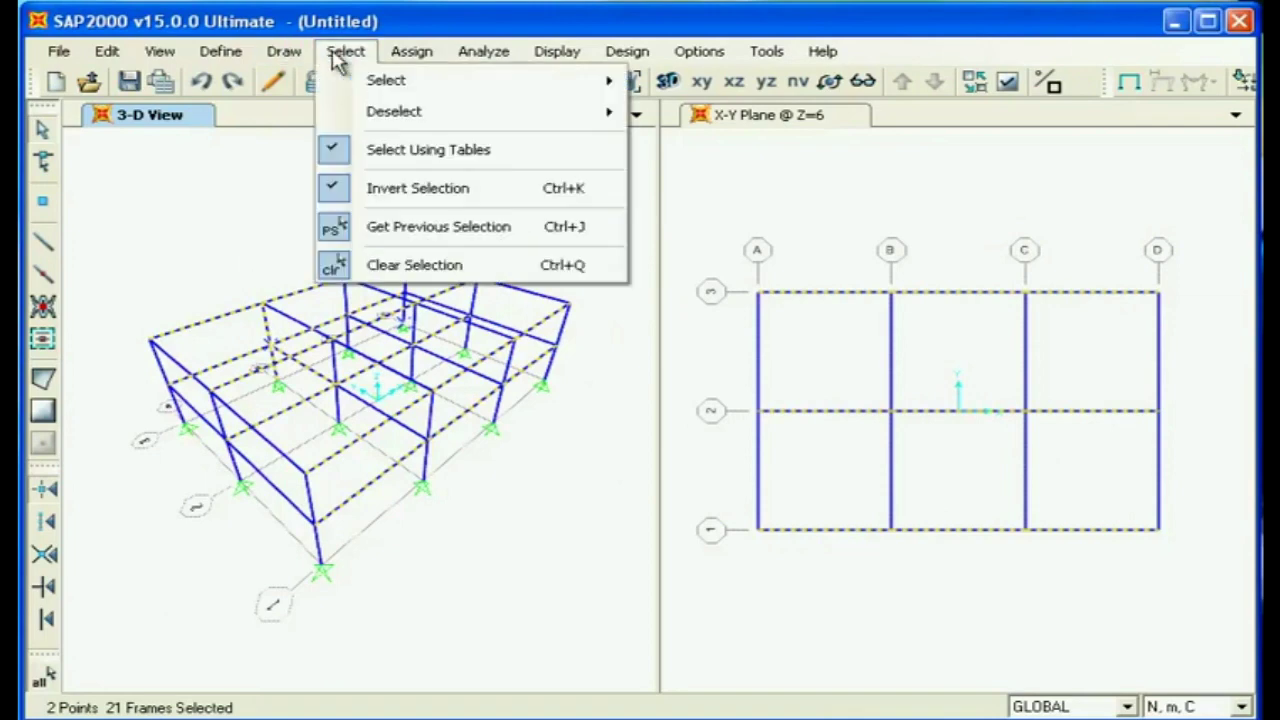
mouse_move(612, 84)
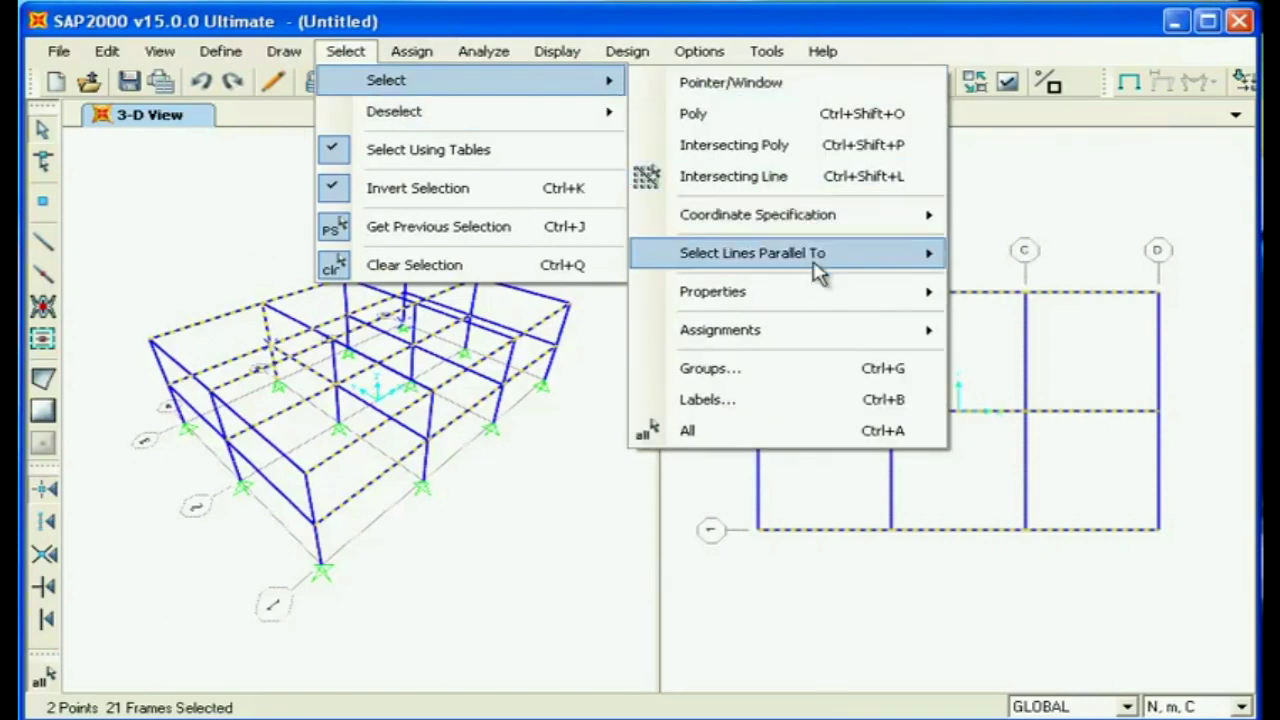
mouse_move(930, 270)
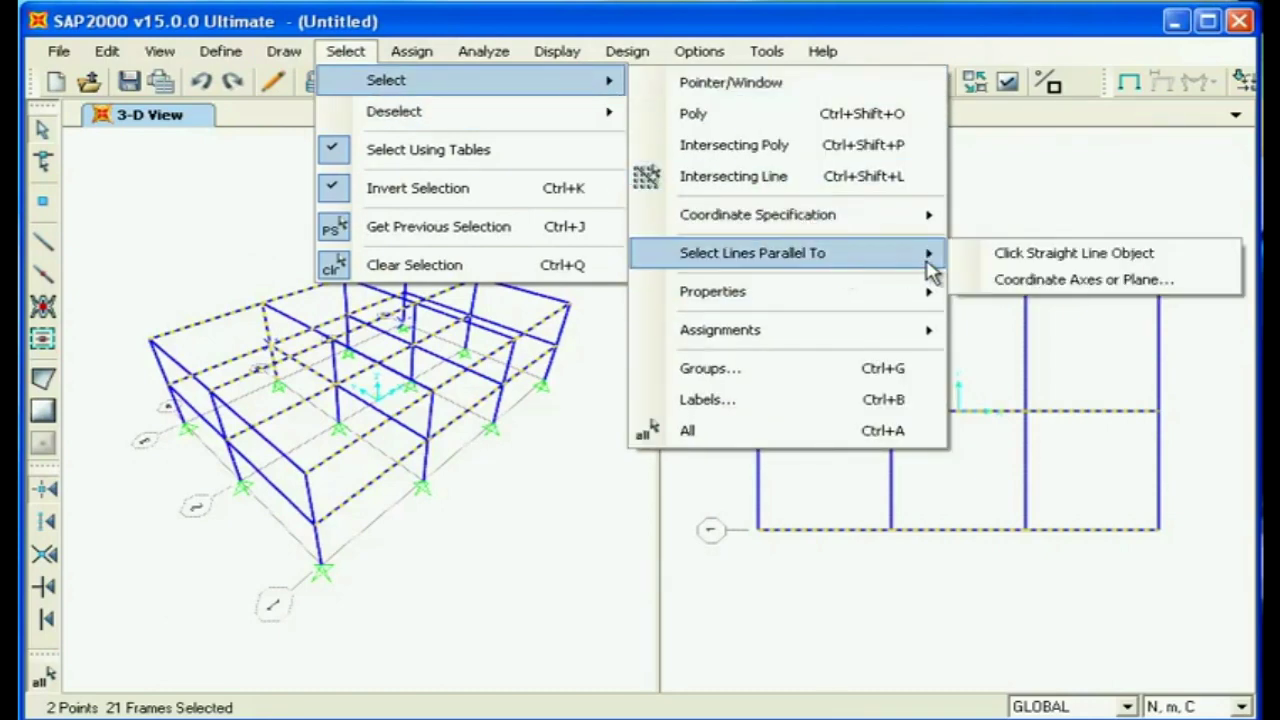
left_click(1046, 280)
left_click_drag(884, 348, 800, 156)
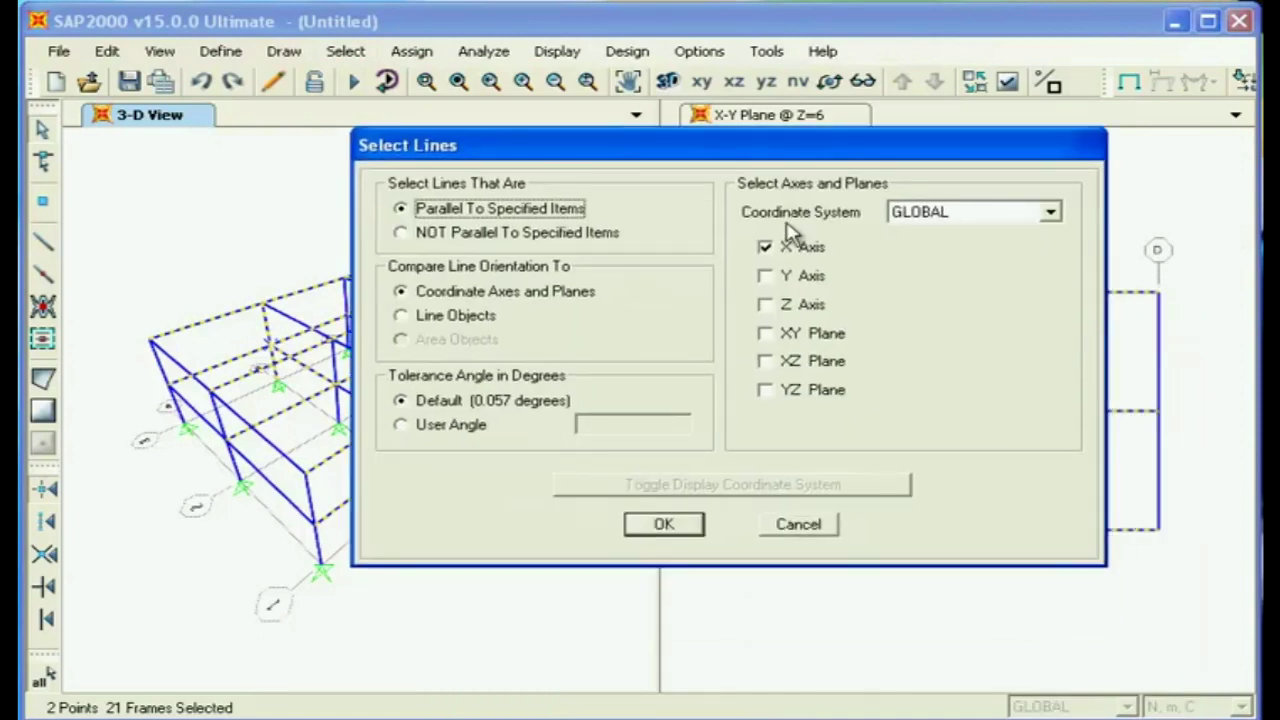
left_click(766, 247)
left_click(766, 276)
left_click(662, 530)
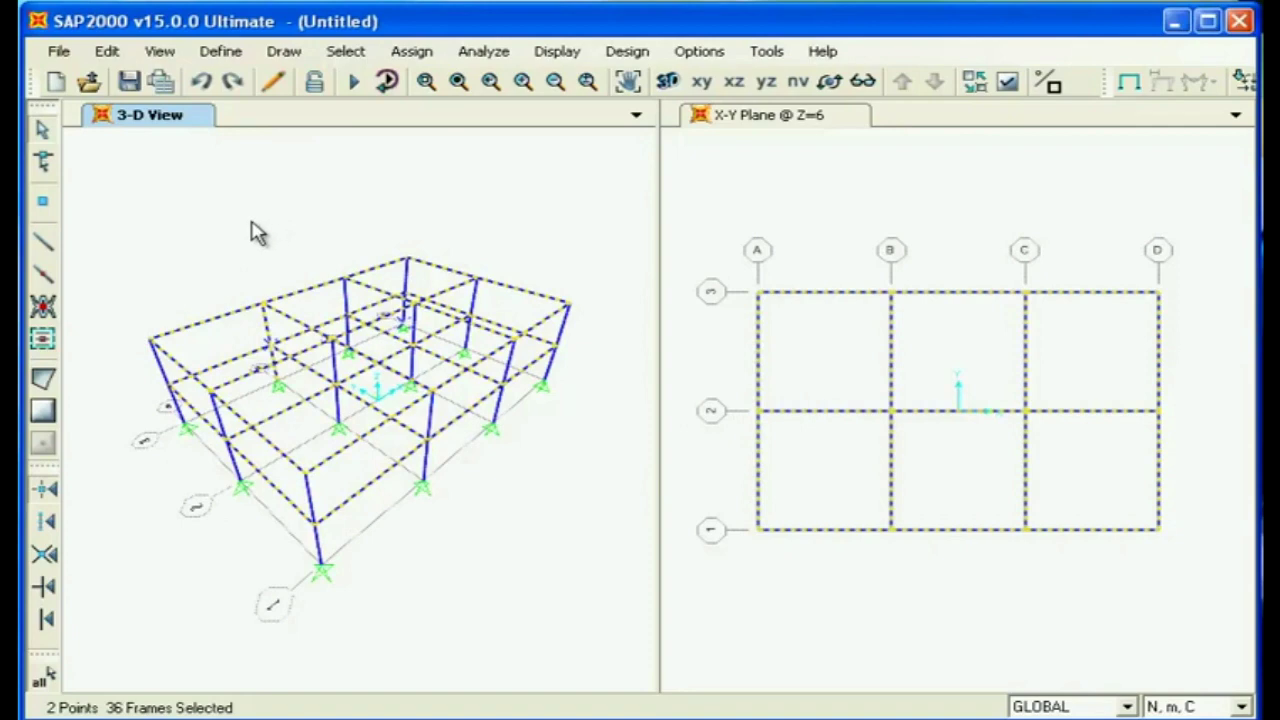
key("ctrl+q")
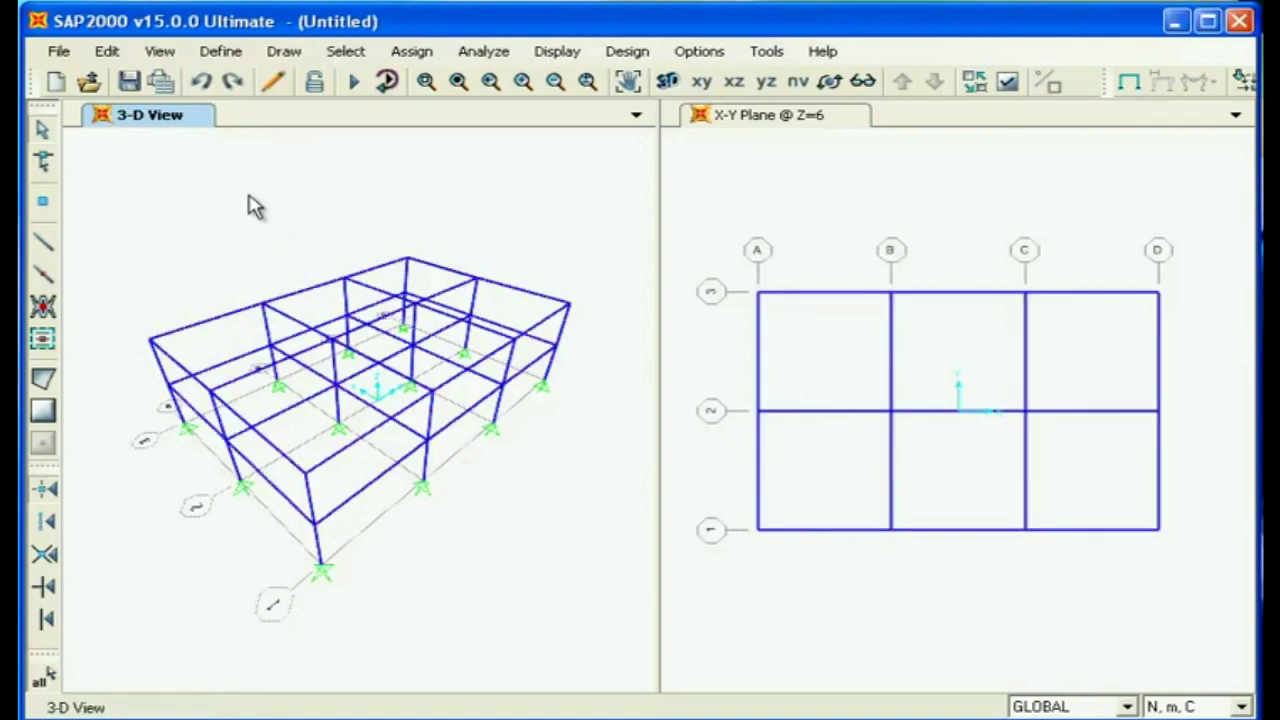
Review the selection options for properties and assignments, and select all objects in the model
left_click(342, 52)
mouse_move(380, 80)
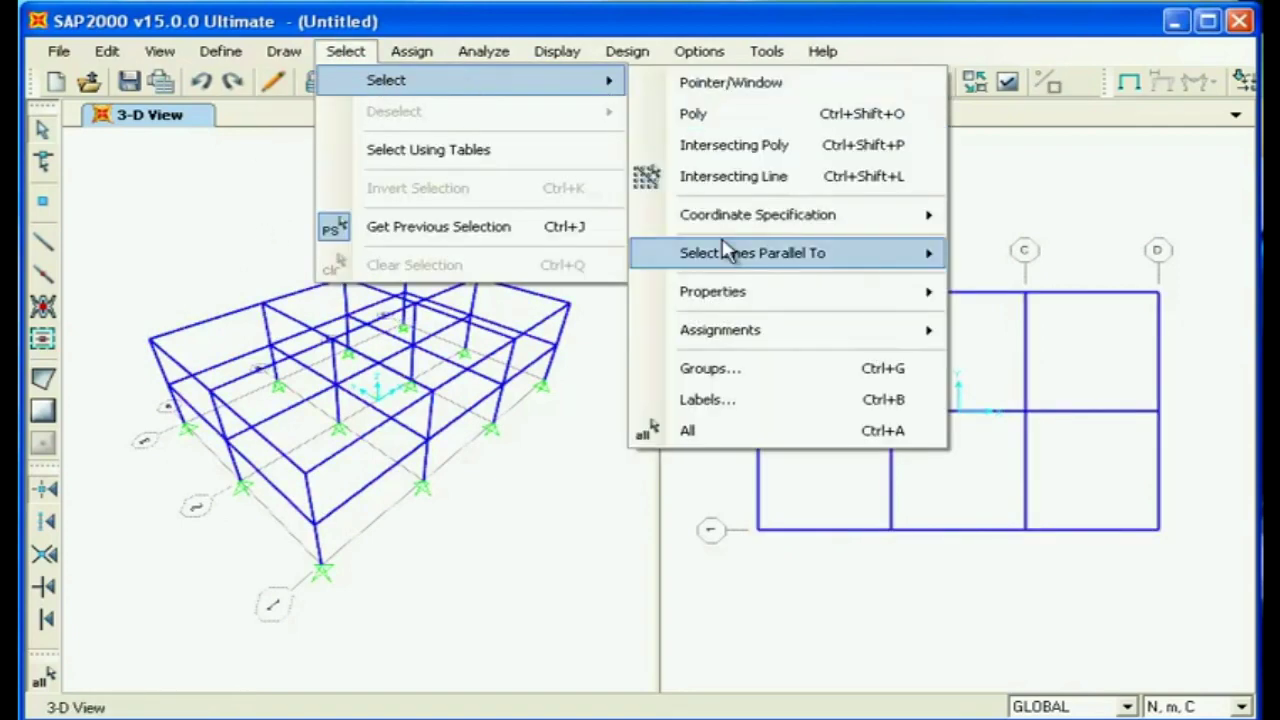
mouse_move(729, 298)
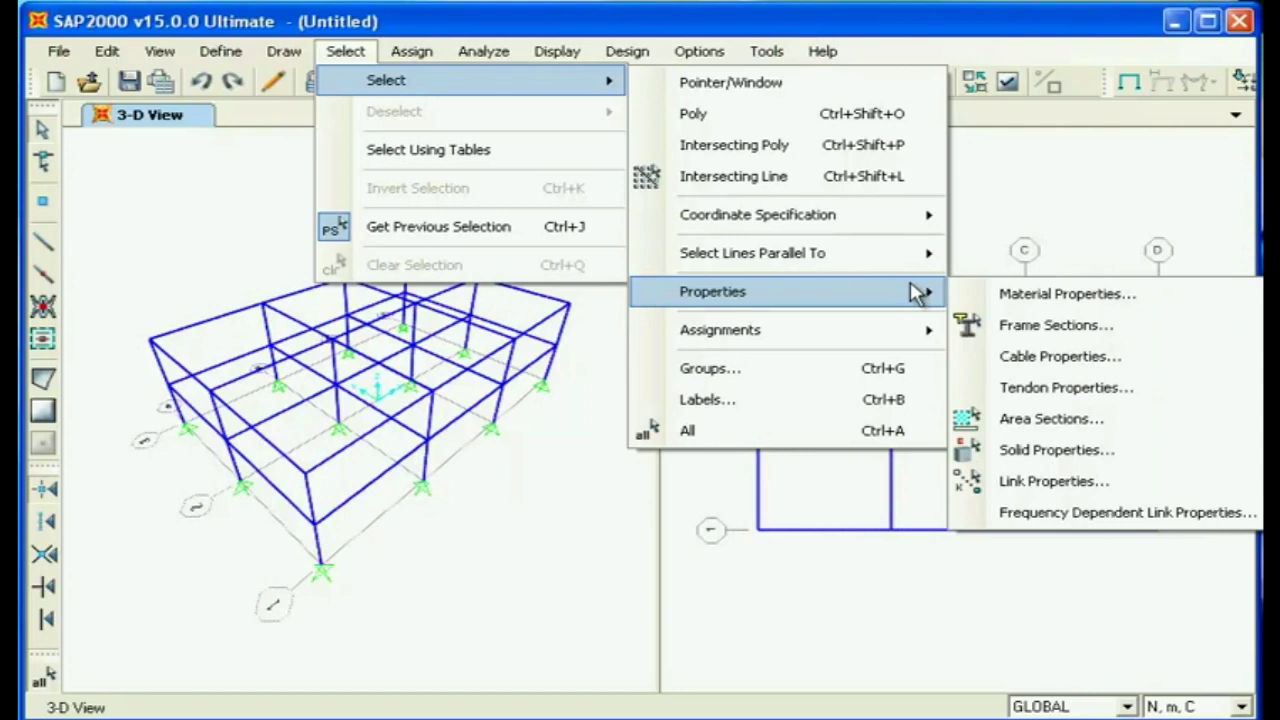
mouse_move(922, 331)
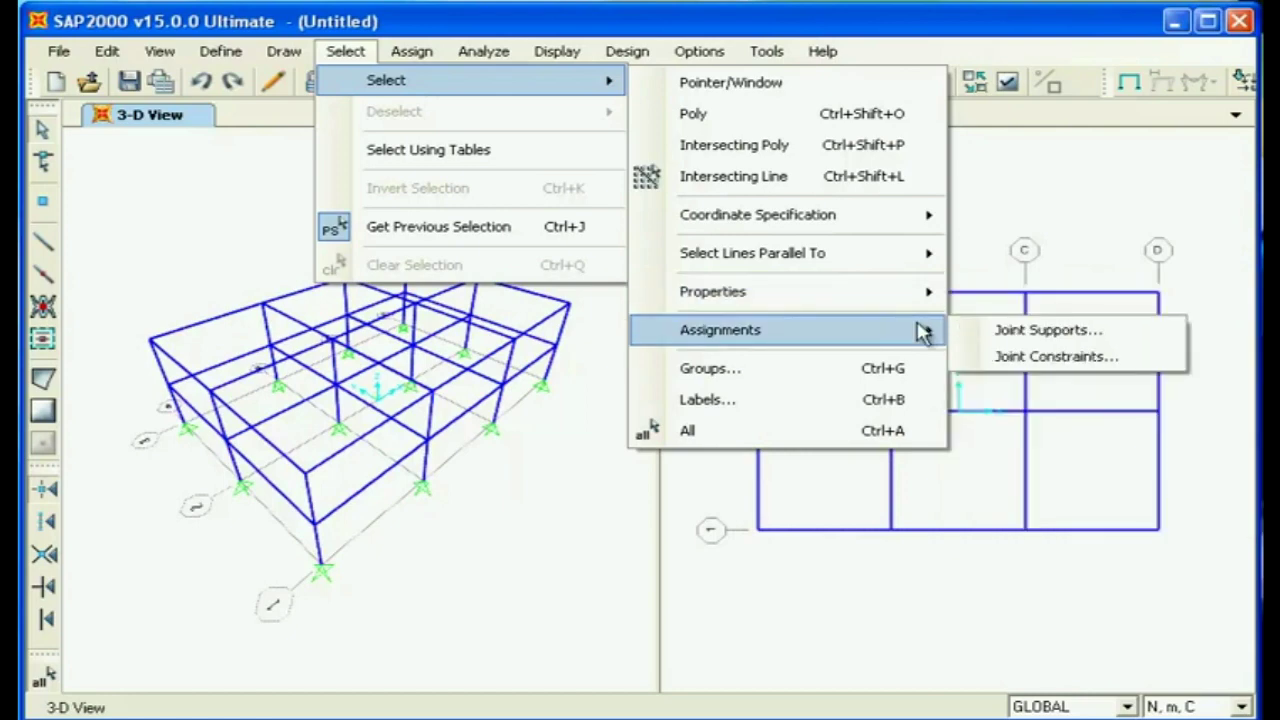
mouse_move(893, 305)
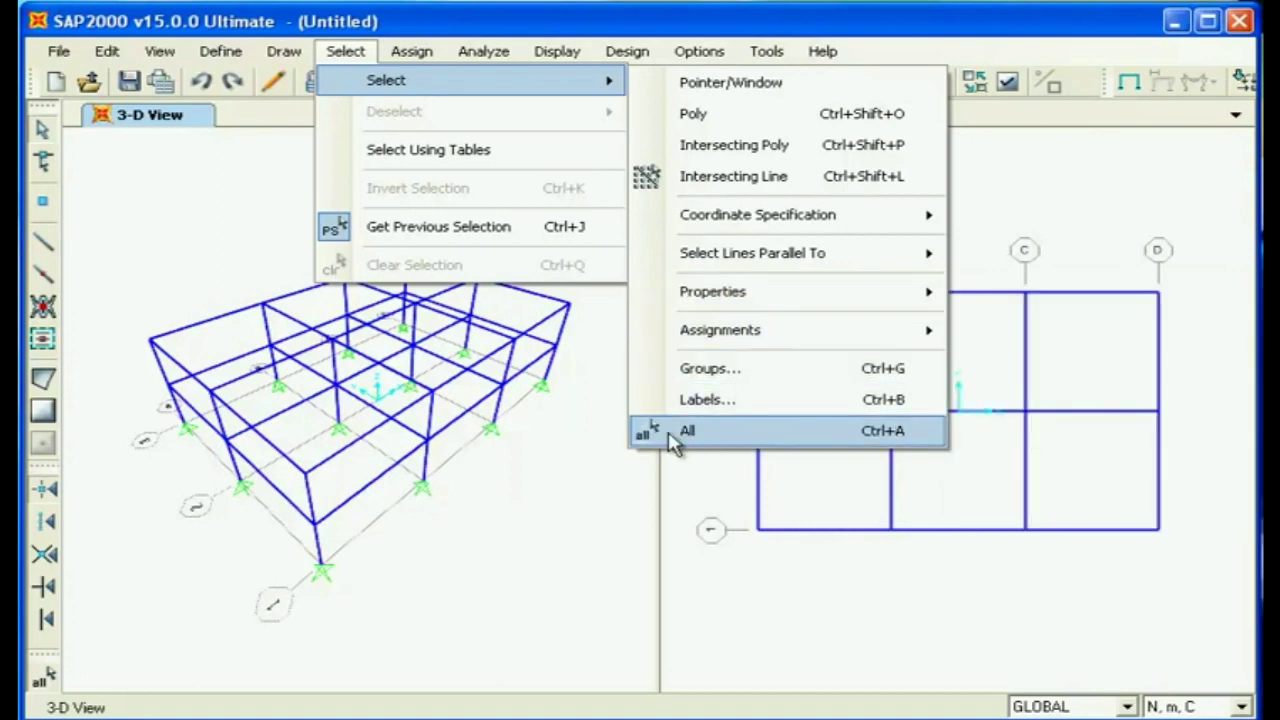
left_click(675, 440)
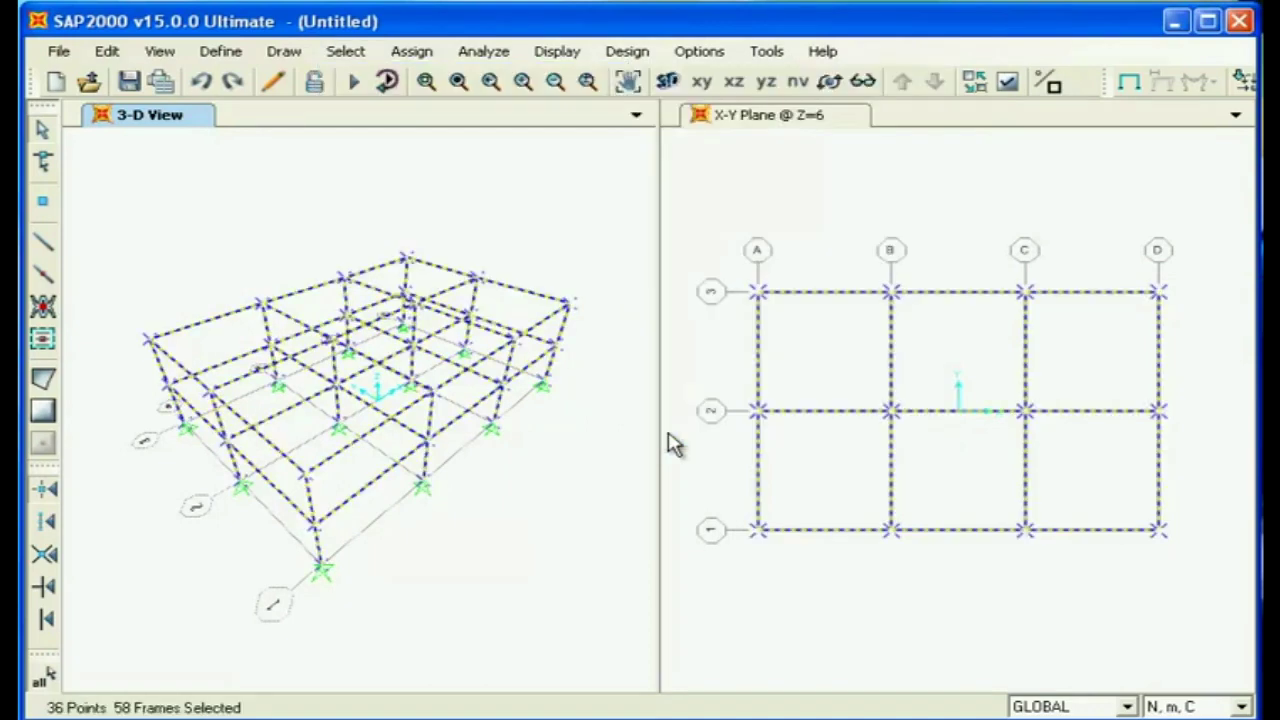